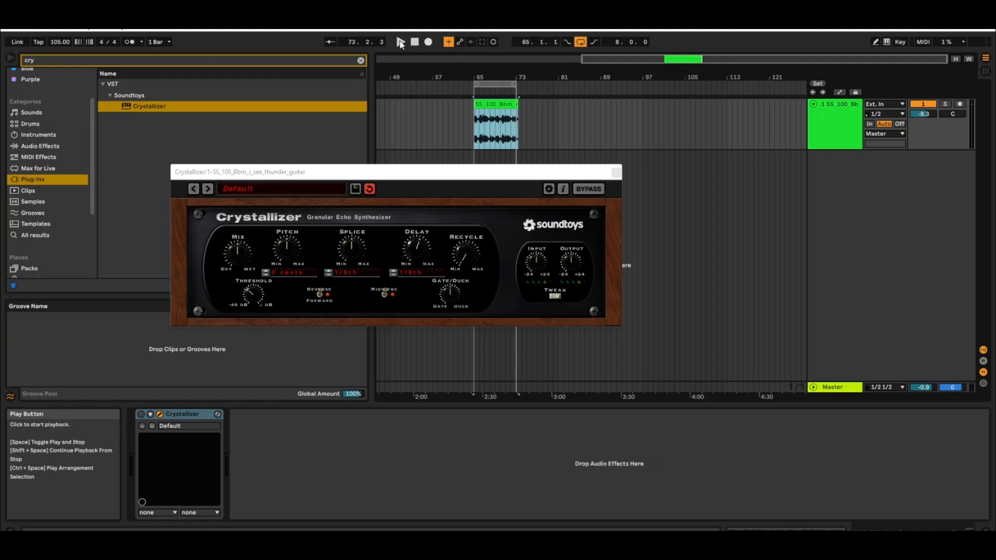
Step: Lower the guitar track's volume to -10.2 and raise Crystallizer's Recycle to about a quarter while auditioning the loop
left_click(400, 42)
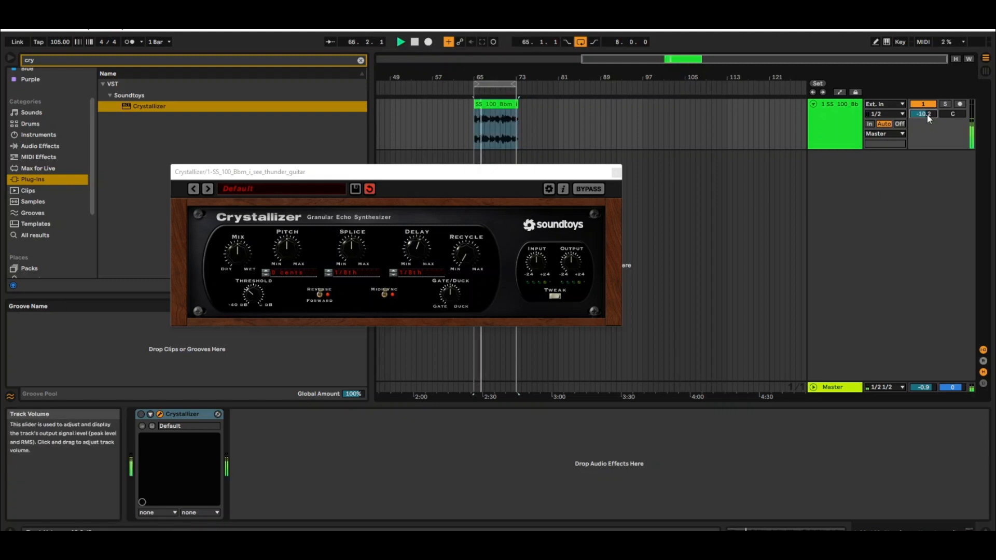
left_click(415, 42)
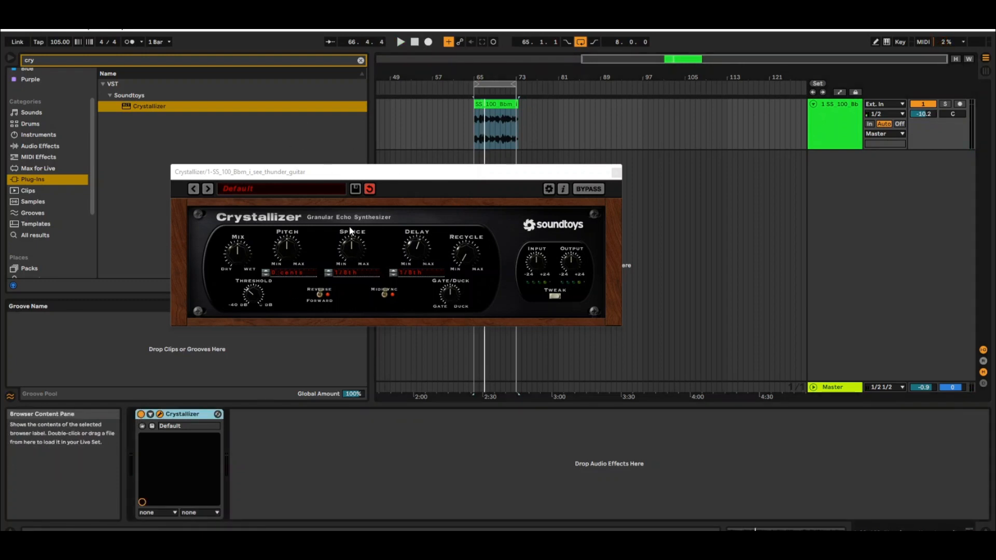
left_click(399, 42)
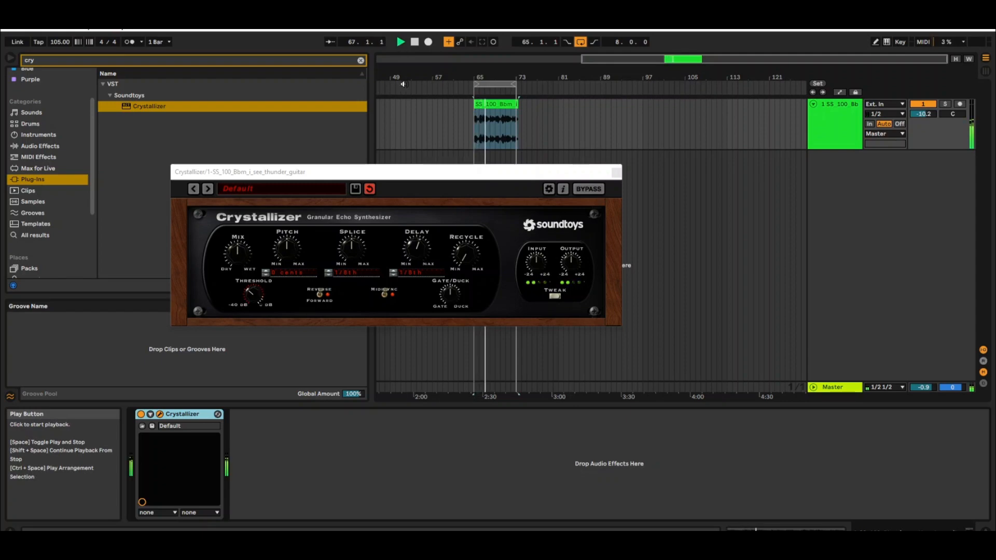
left_click_drag(463, 258, 462, 244)
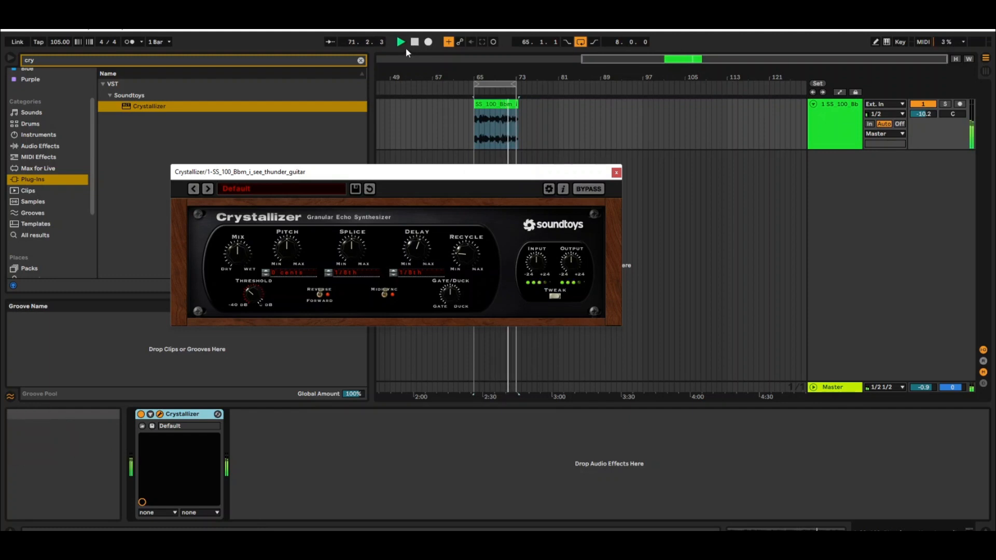
key("space")
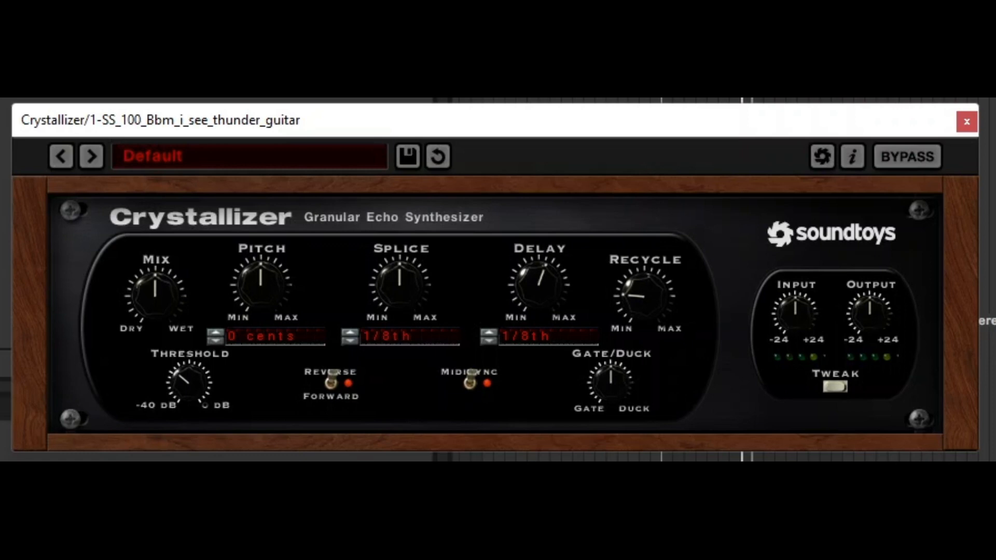
Step: Set Splice to 1/1 note and switch the grain direction from Reverse to Forward, playing the loop with each setting
left_click_drag(399, 301, 400, 227)
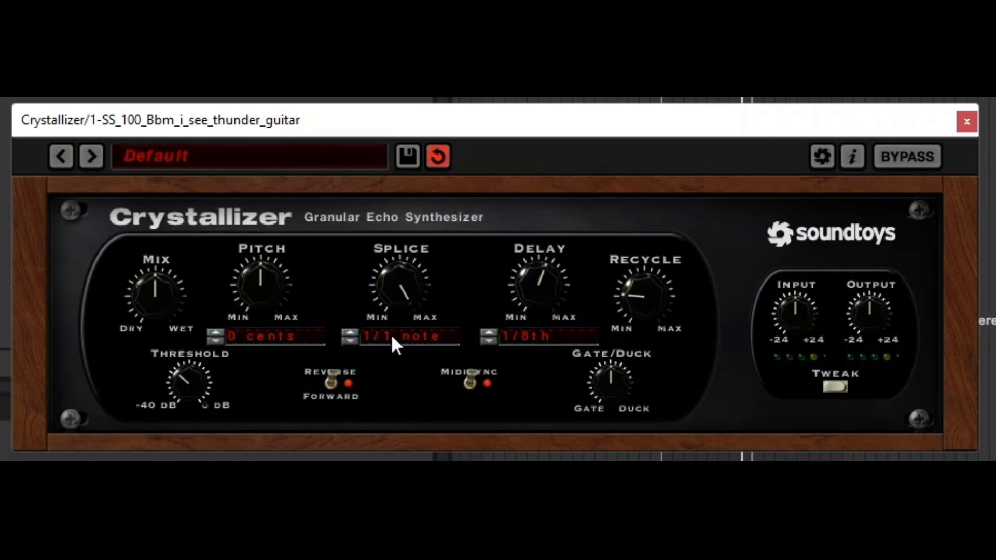
key("space")
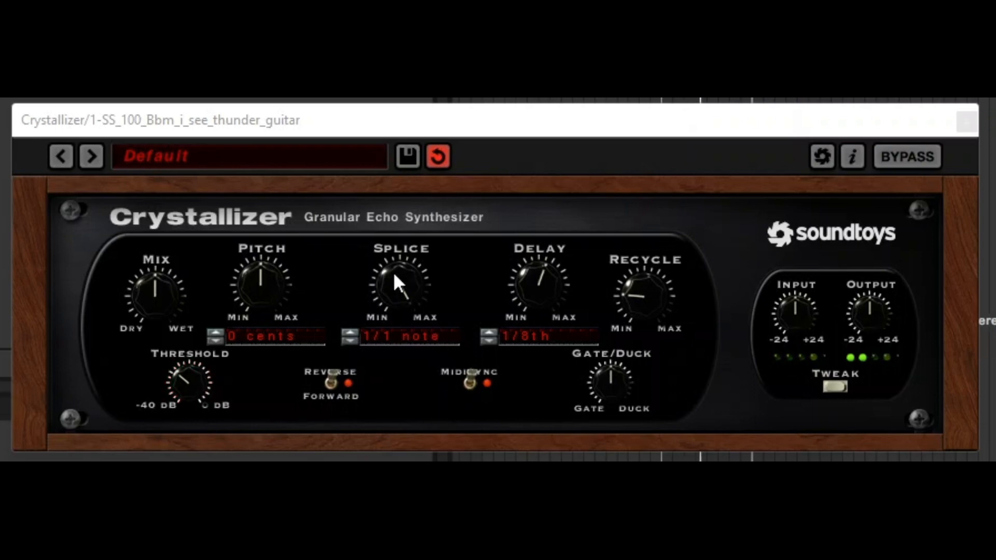
left_click(330, 384)
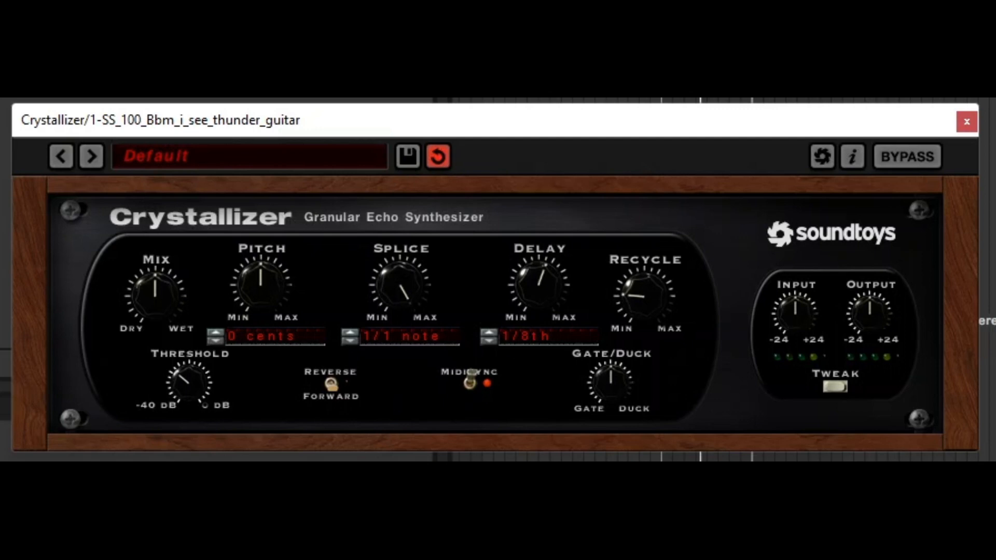
key("space")
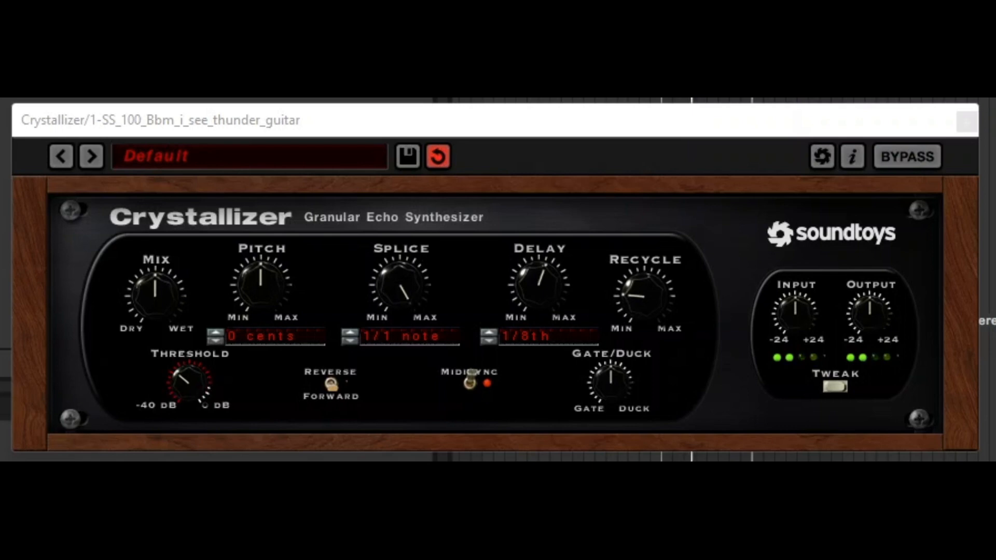
Step: Reset Splice to its default 1/8th and try it at 1/64th during playback
double_click(404, 285)
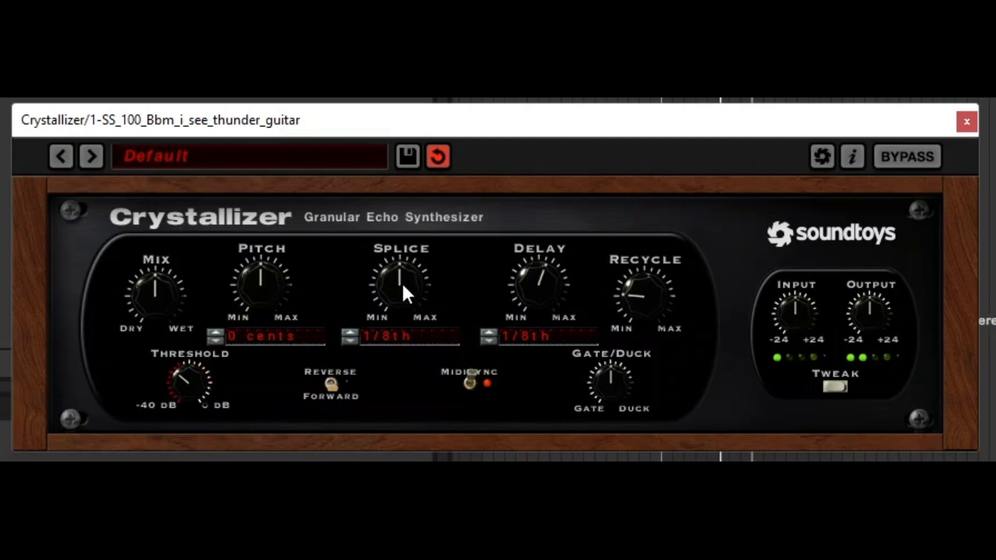
left_click_drag(403, 282, 388, 337)
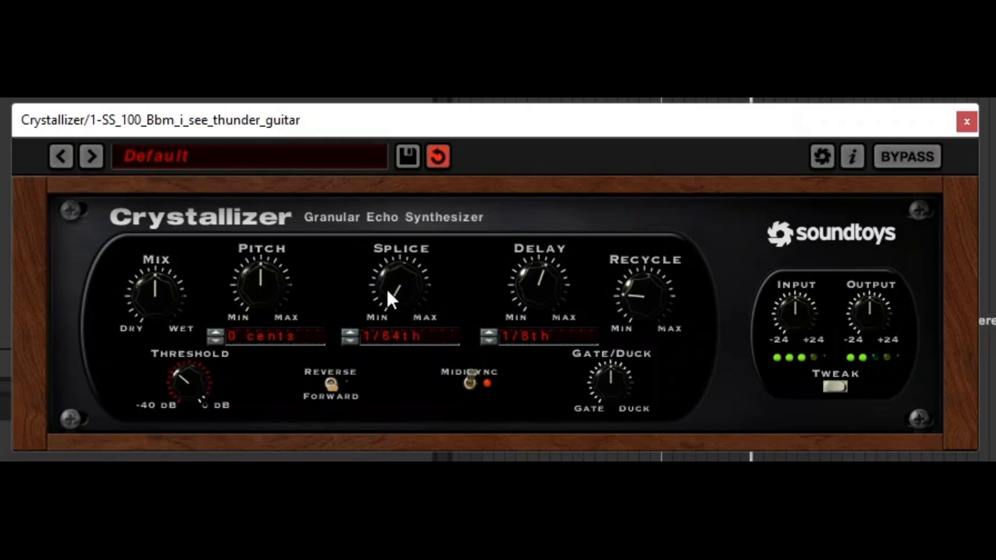
left_click_drag(380, 278, 367, 261)
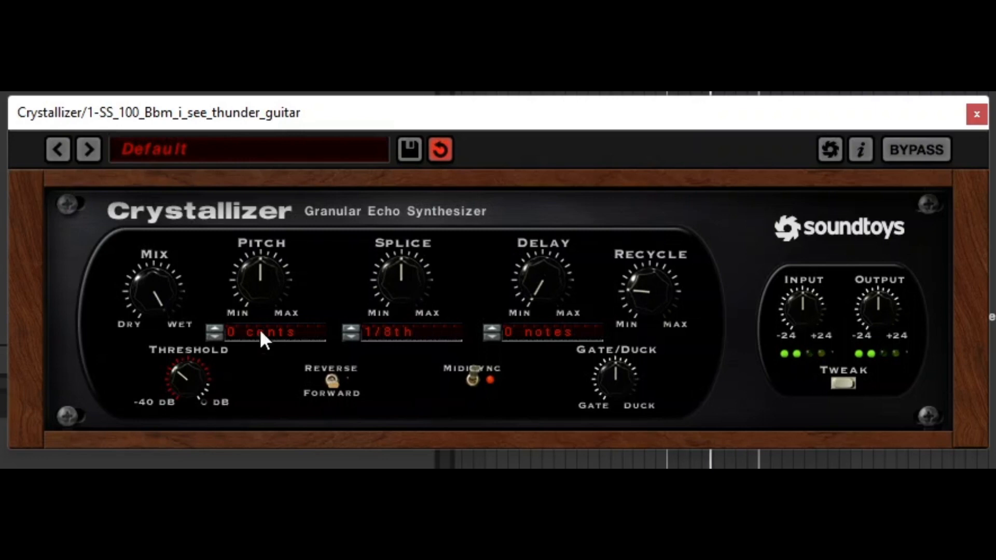
Step: Set Crystallizer fully wet with a Splice of 1/64th and a Pitch of 14 cents
left_click_drag(138, 278, 189, 241)
left_click_drag(420, 286, 421, 383)
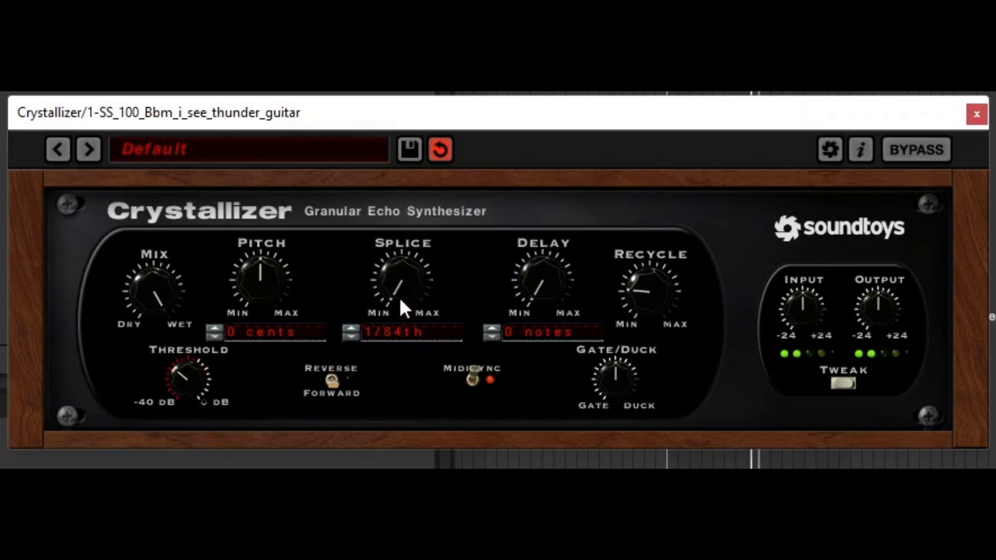
mouse_move(255, 280)
left_mouse_down()
mouse_move(259, 260)
mouse_move(255, 287)
left_mouse_up()
left_click(213, 328)
Step: Raise Recycle to its maximum, and bring it back to somewhat below maximum
left_click_drag(647, 300, 651, 202)
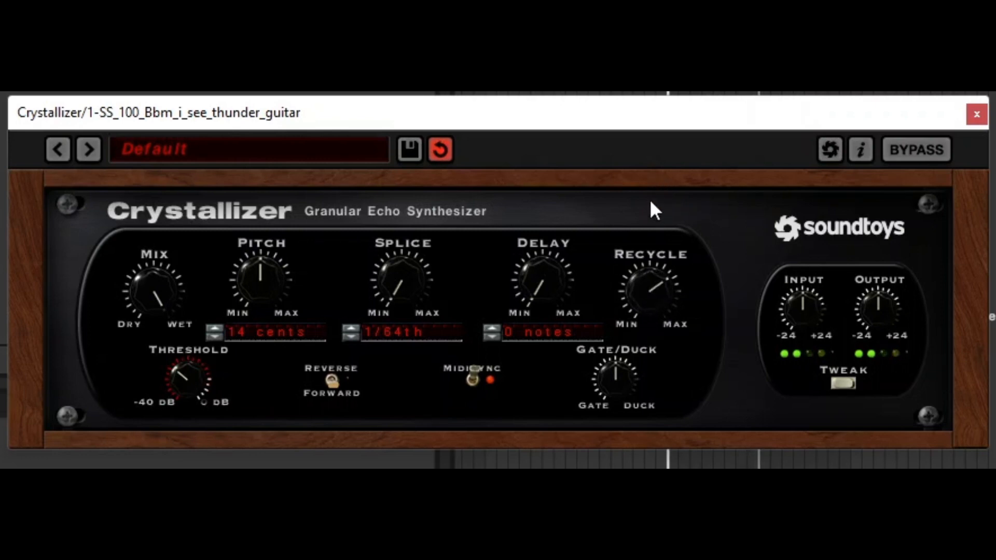
left_click_drag(649, 202, 665, 245)
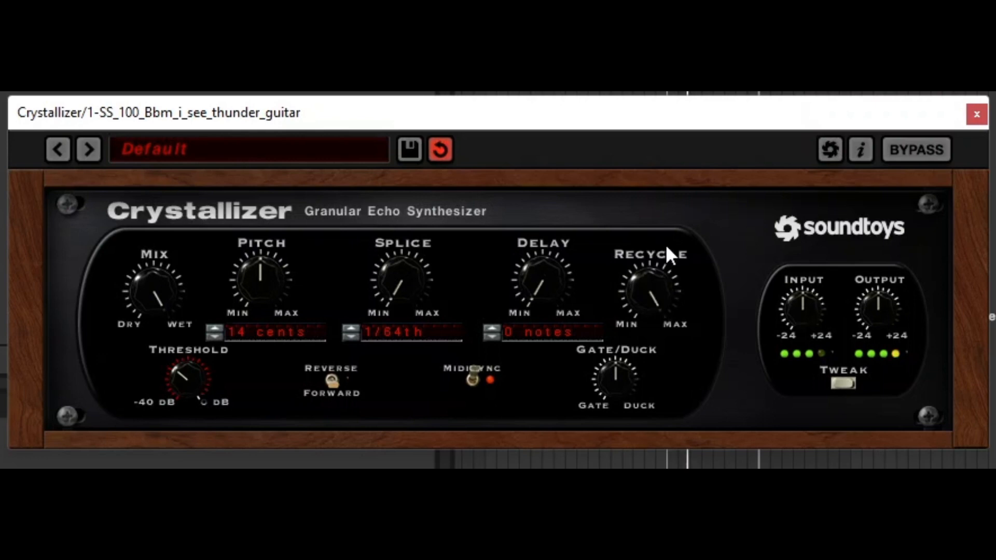
left_click_drag(657, 295, 654, 338)
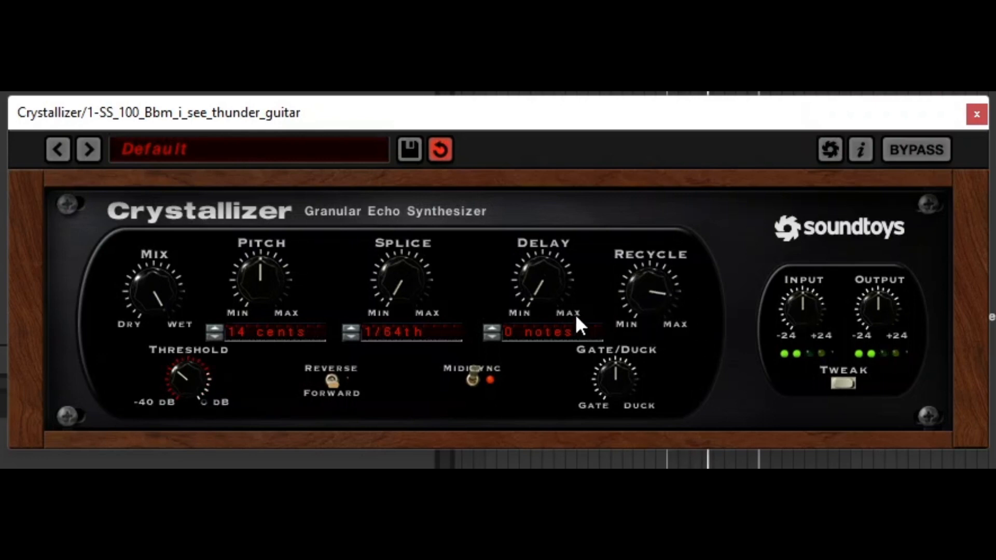
Step: Try a Delay of 1/16th and return it to 0 notes
left_click(490, 329)
left_click_drag(547, 279, 541, 237)
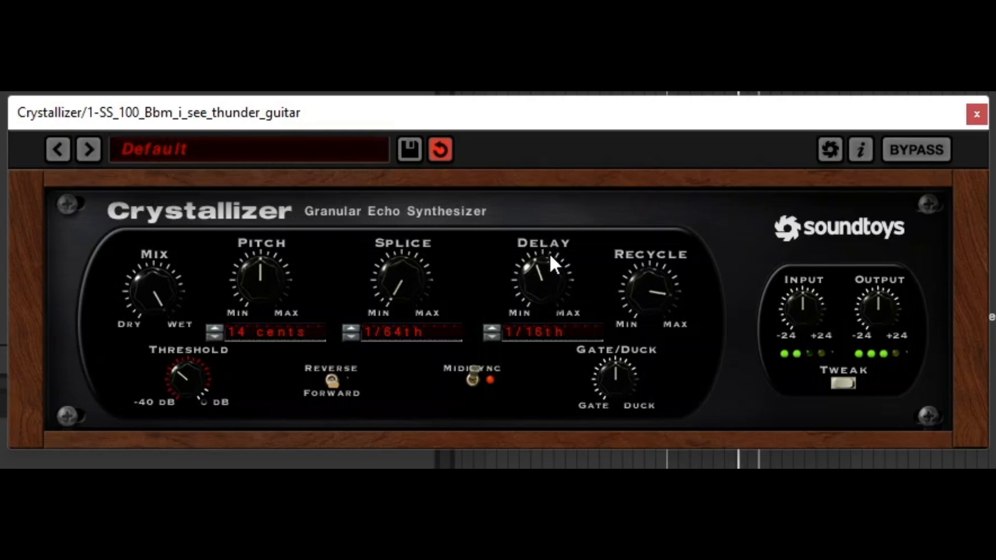
left_click_drag(546, 279, 538, 321)
Step: Set Splice to 1/8th and reduce Recycle slightly
left_click_drag(396, 278, 407, 227)
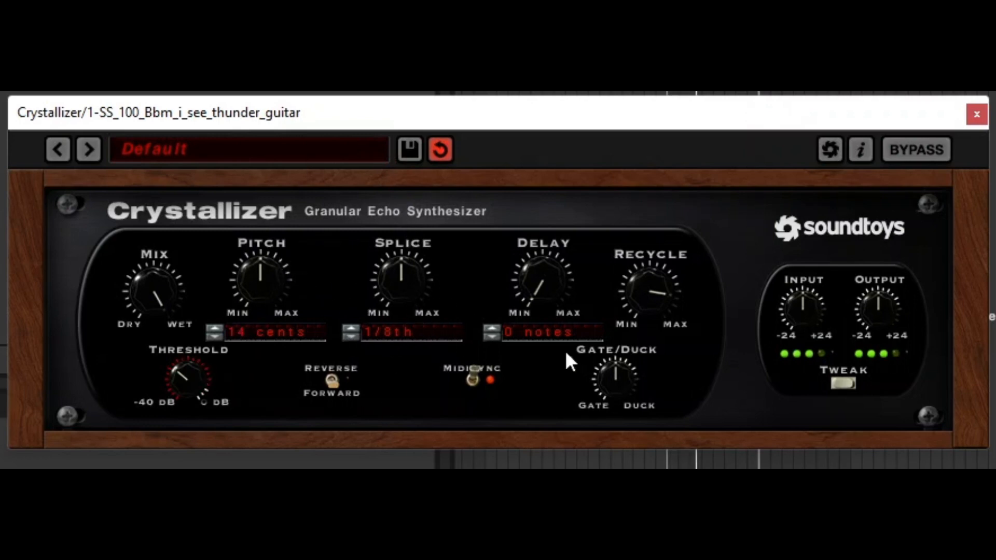
mouse_move(642, 289)
left_mouse_down()
mouse_move(646, 324)
mouse_move(644, 297)
left_mouse_up()
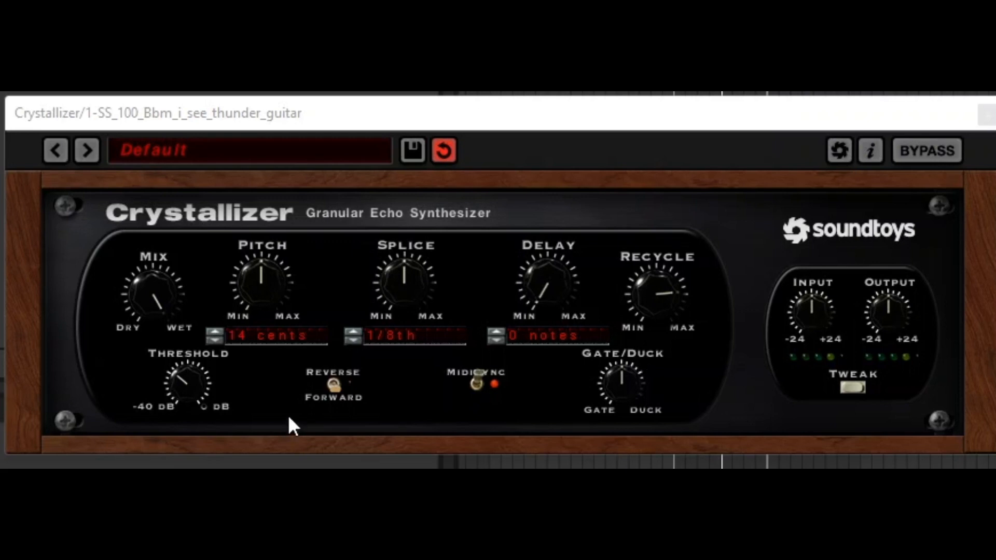
left_click(157, 251)
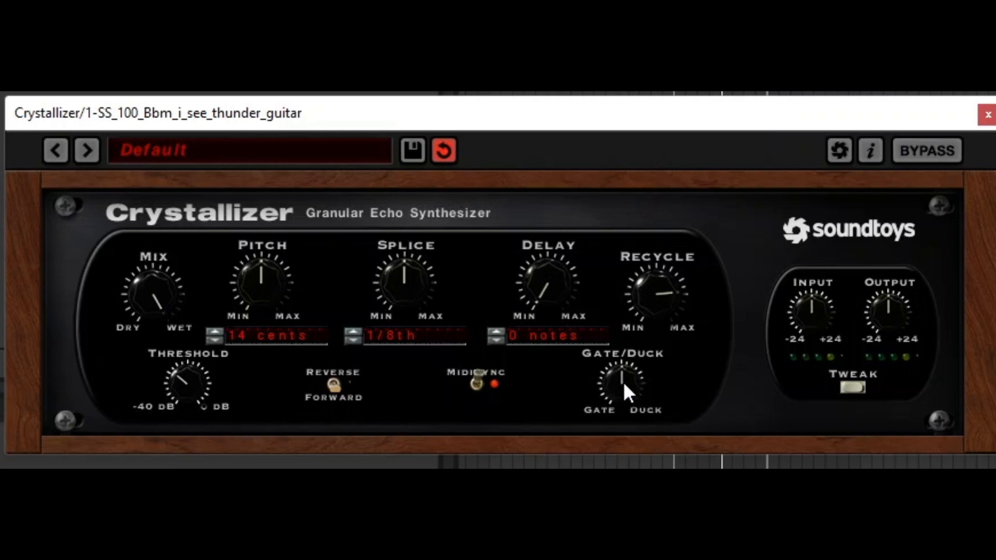
Step: Turn Gate/Duck fully to Duck and raise the Threshold while the loop plays
left_click_drag(618, 384, 624, 344)
key("space")
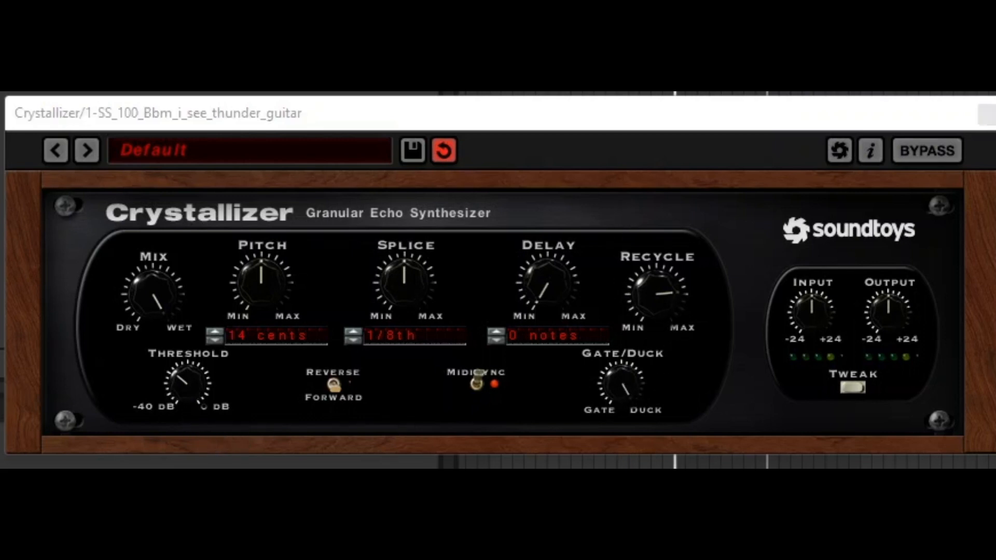
left_click(181, 381)
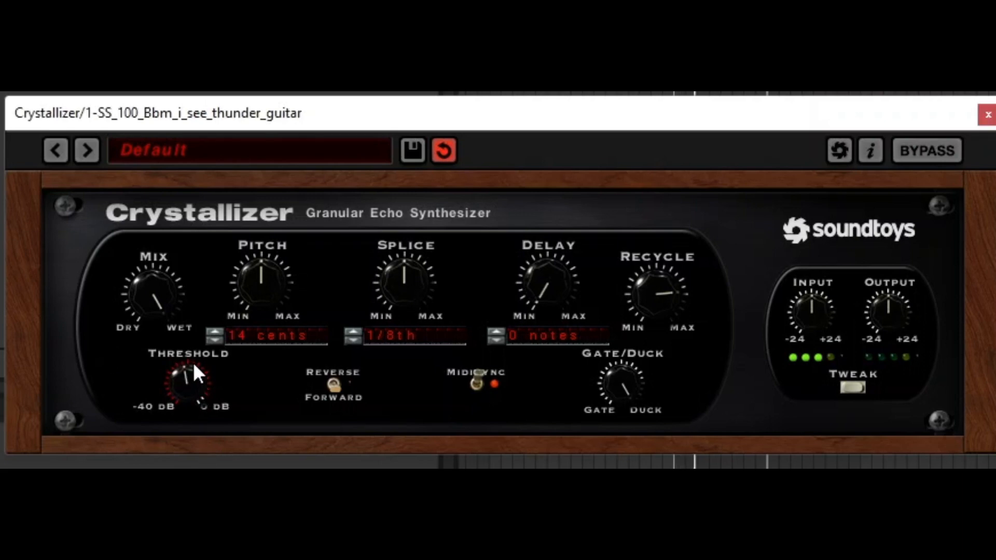
left_click_drag(200, 350, 208, 340)
Step: Audition a lower Threshold, raise it to -16.00 dB, and reduce Mix to about half
mouse_move(186, 381)
left_mouse_down()
mouse_move(185, 393)
mouse_move(182, 385)
left_mouse_up()
mouse_move(184, 382)
left_mouse_down()
mouse_move(194, 375)
mouse_move(182, 410)
mouse_move(183, 385)
left_mouse_up()
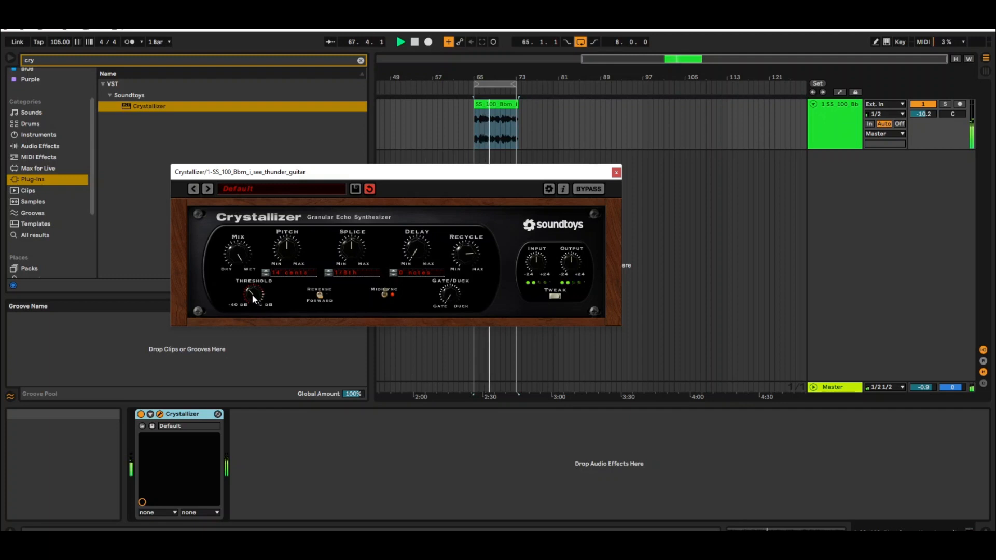
left_click_drag(251, 293, 258, 260)
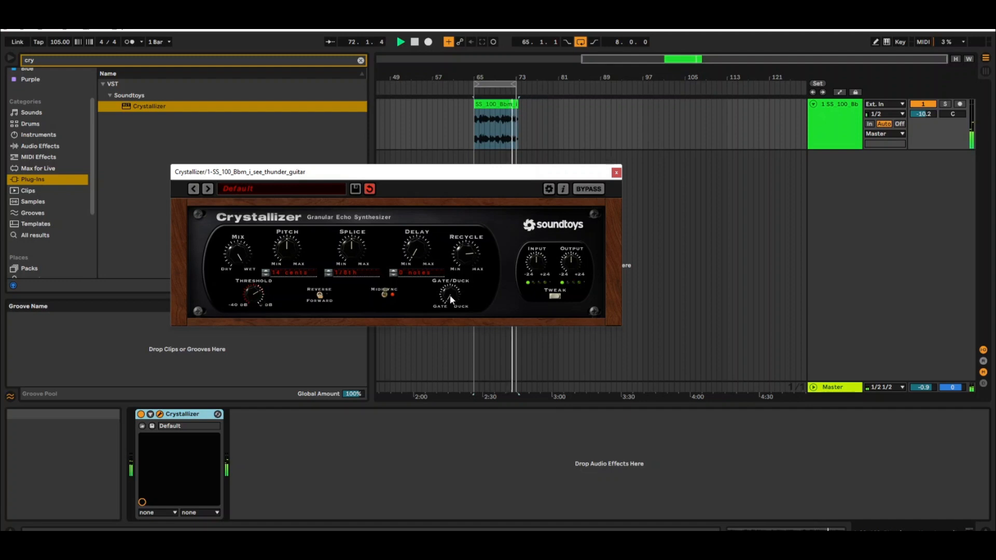
left_click_drag(238, 251, 249, 288)
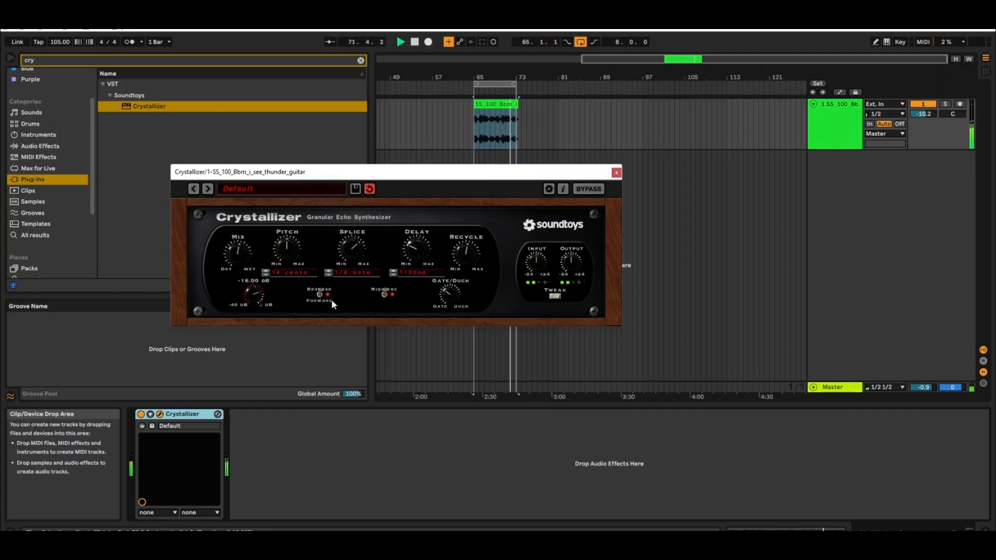
Step: Turn off MidiSync and set Splice to 1.9 msec and Delay to 1.0 msec
left_click(383, 294)
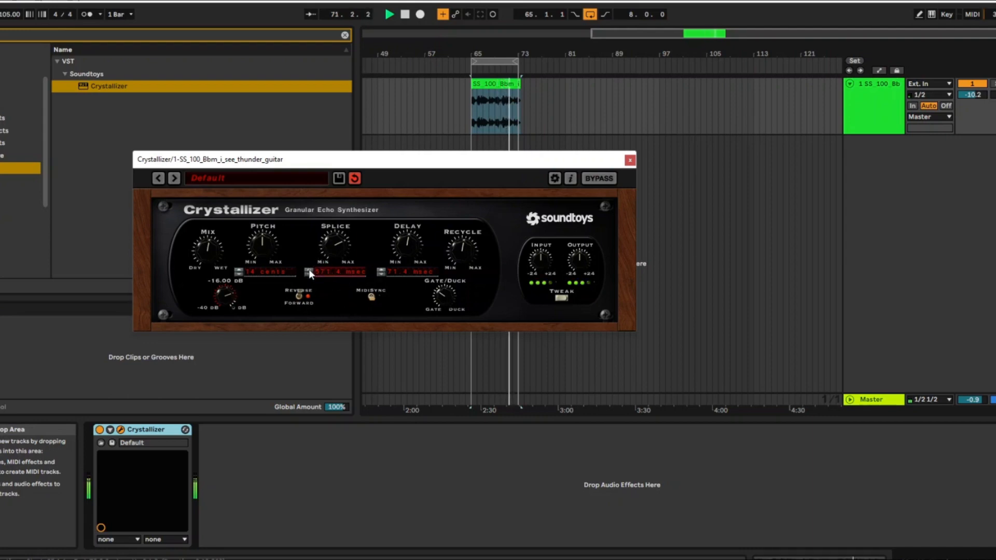
left_click_drag(335, 270, 342, 301)
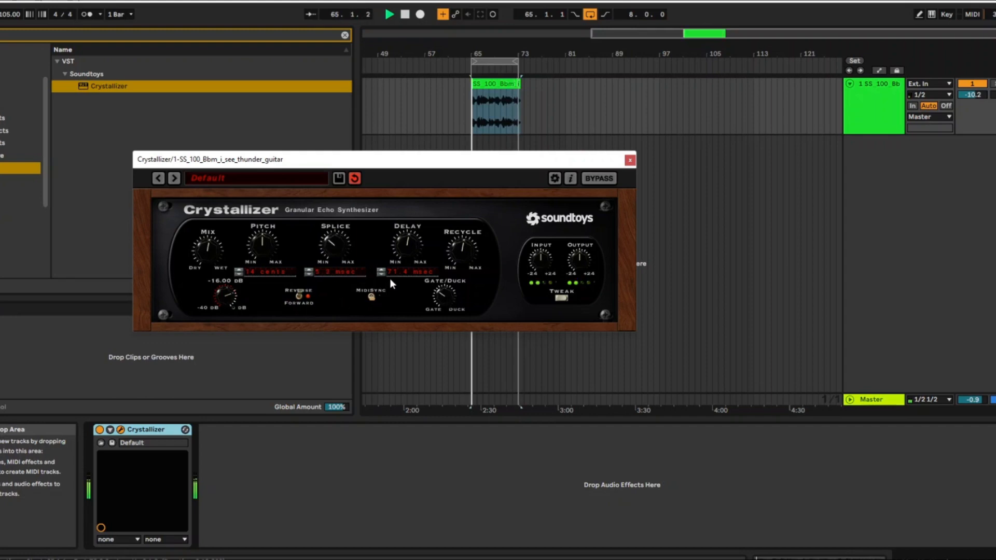
left_click_drag(403, 255, 403, 273)
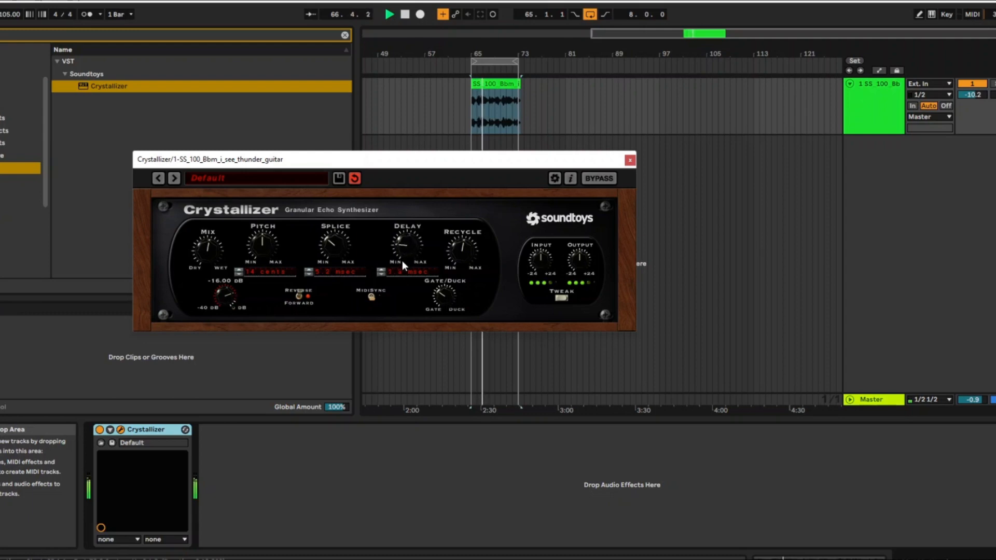
left_click_drag(400, 257, 398, 251)
left_click_drag(328, 227, 330, 261)
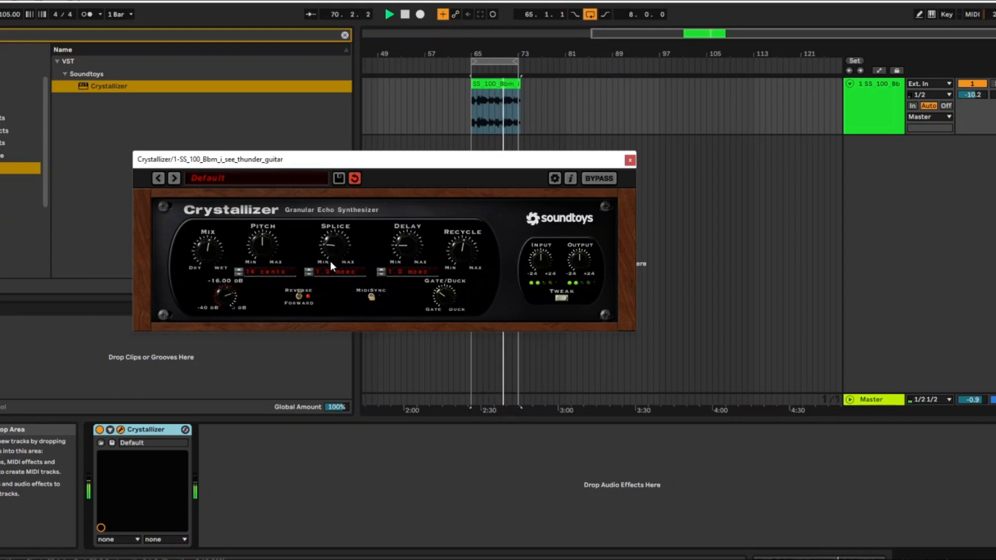
Step: Set Pitch to 514 cents and raise Recycle to roughly three quarters, and stop playback
left_click_drag(267, 251, 270, 228)
left_click_drag(459, 253, 458, 230)
left_click(406, 15)
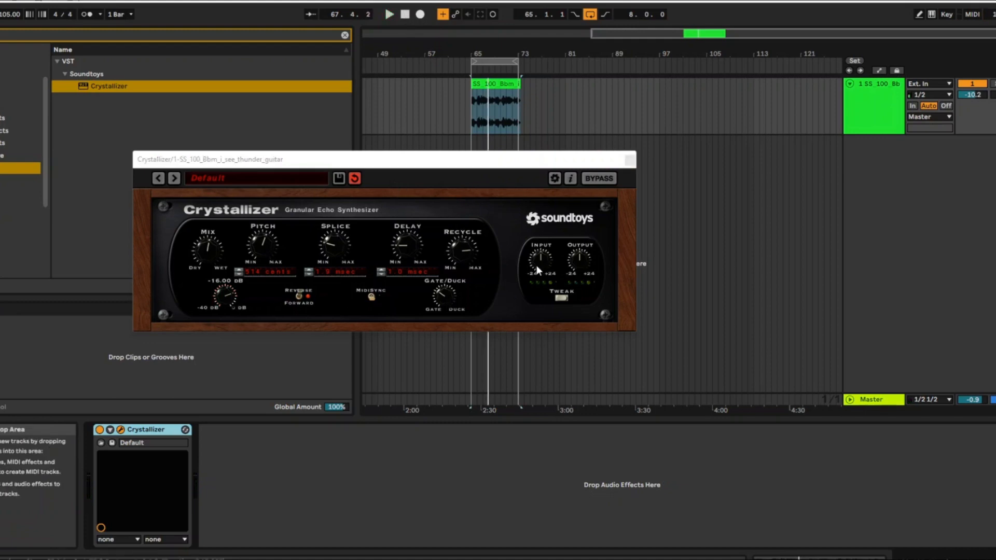
Step: Set Crystallizer's Splice to 7.8 msec
left_click(386, 219)
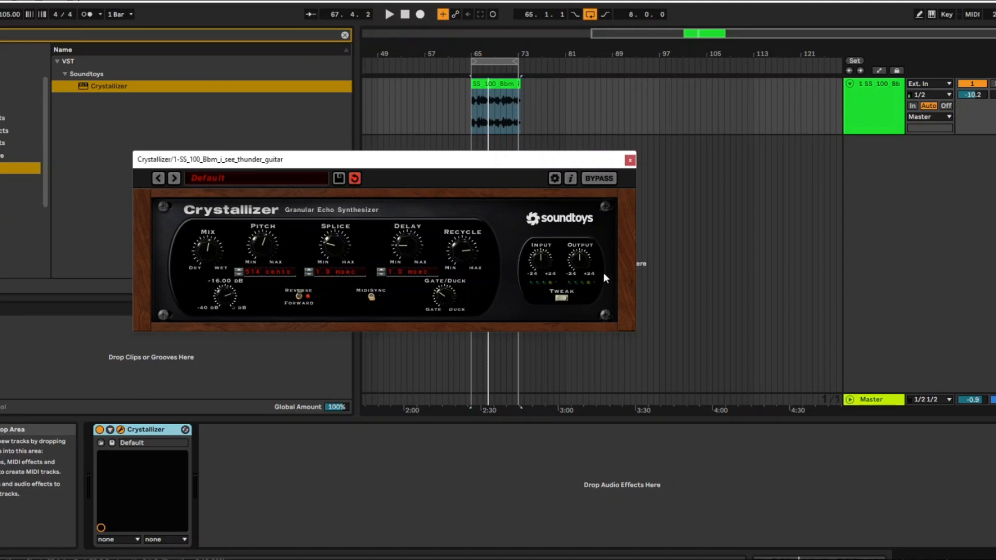
left_click(564, 225)
left_click(563, 226)
left_click_drag(334, 233, 334, 225)
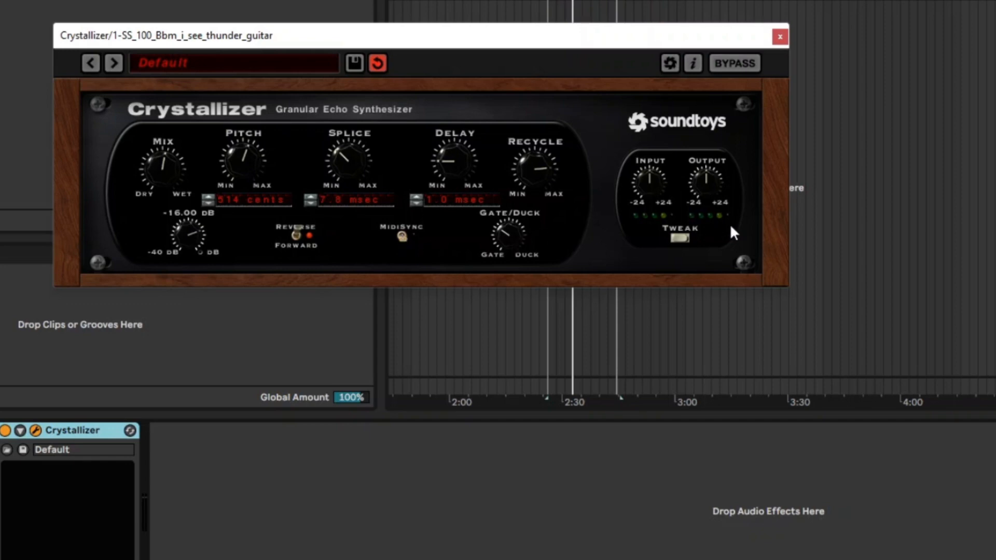
Step: Reveal Crystallizer's additional Tweak controls, move the plugin window higher, and resume loop playback
left_click(677, 239)
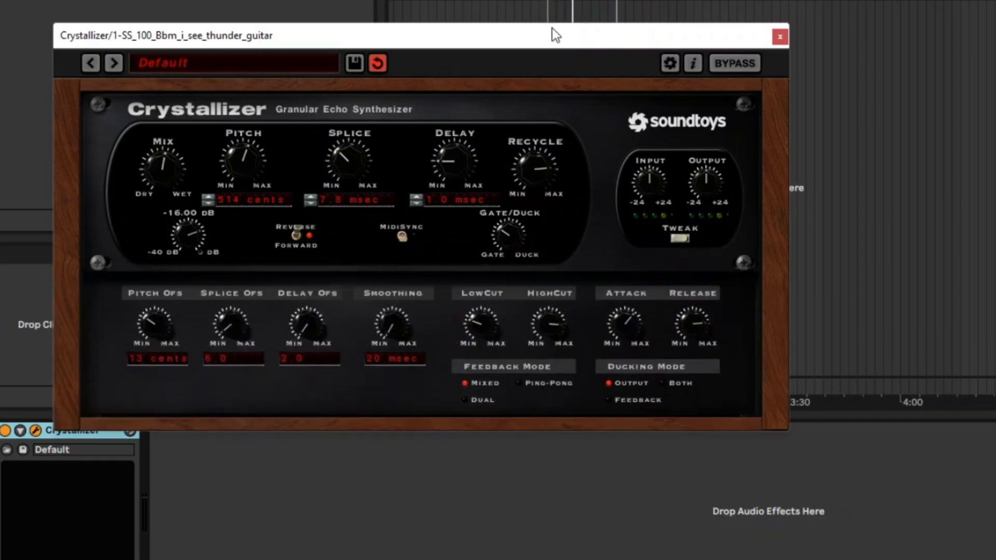
left_click_drag(552, 28, 563, 0)
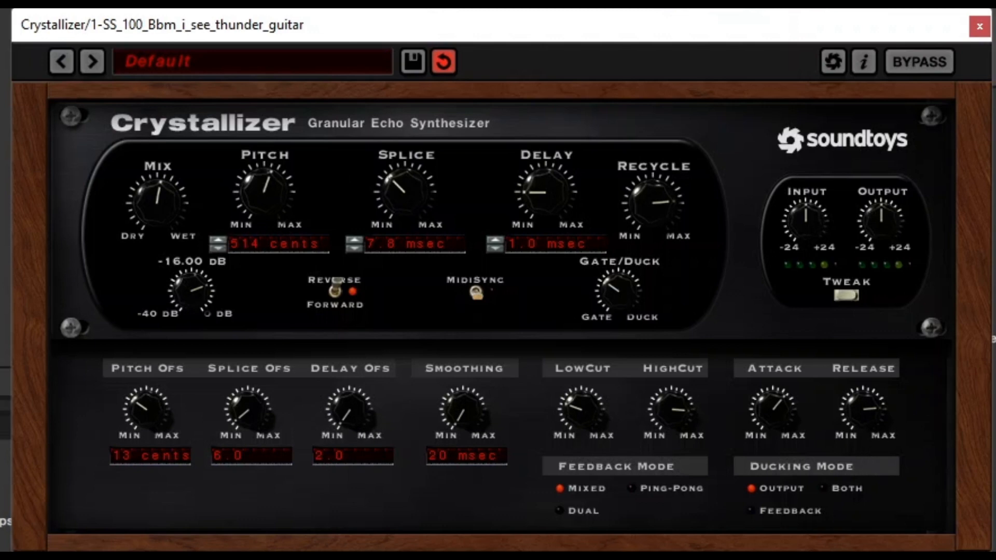
key("space")
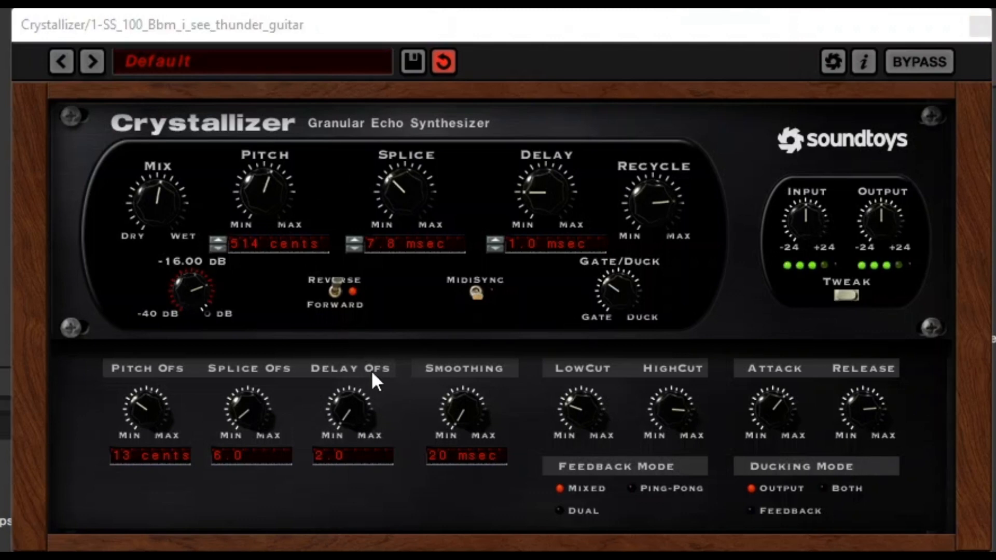
Step: Switch Crystallizer's Feedback Mode to Ping-Pong and raise Delay to 2722.6 msec
left_click(642, 489)
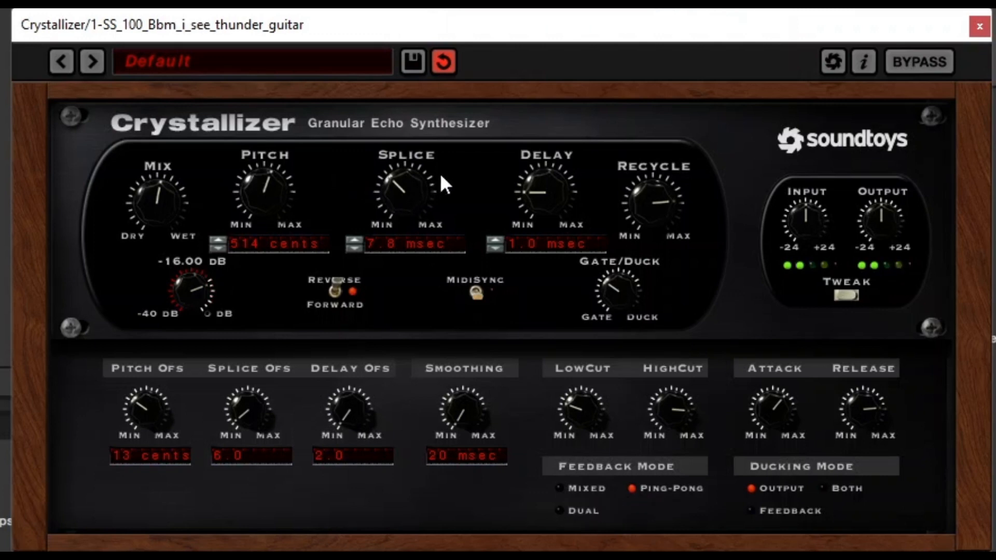
left_click_drag(534, 152, 538, 101)
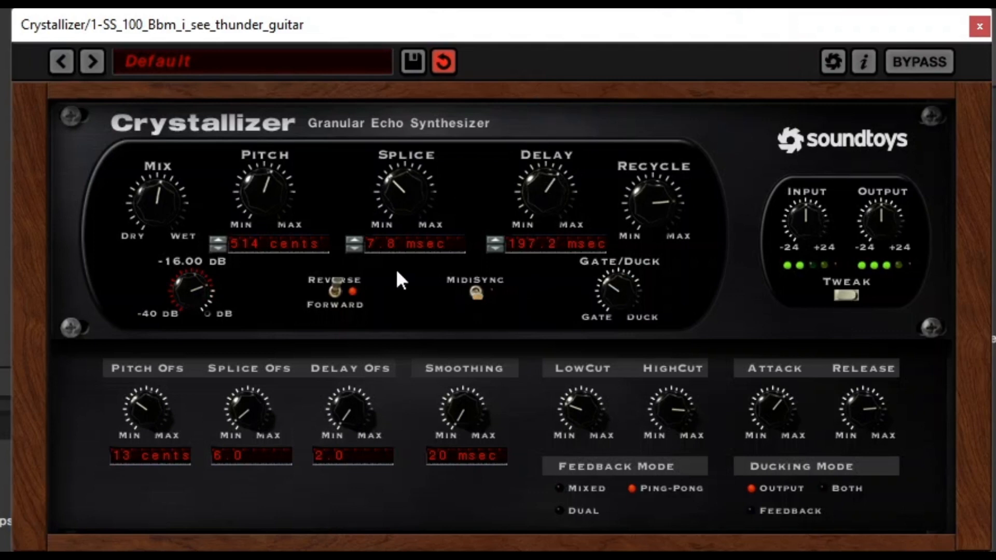
left_click_drag(536, 198, 488, 177)
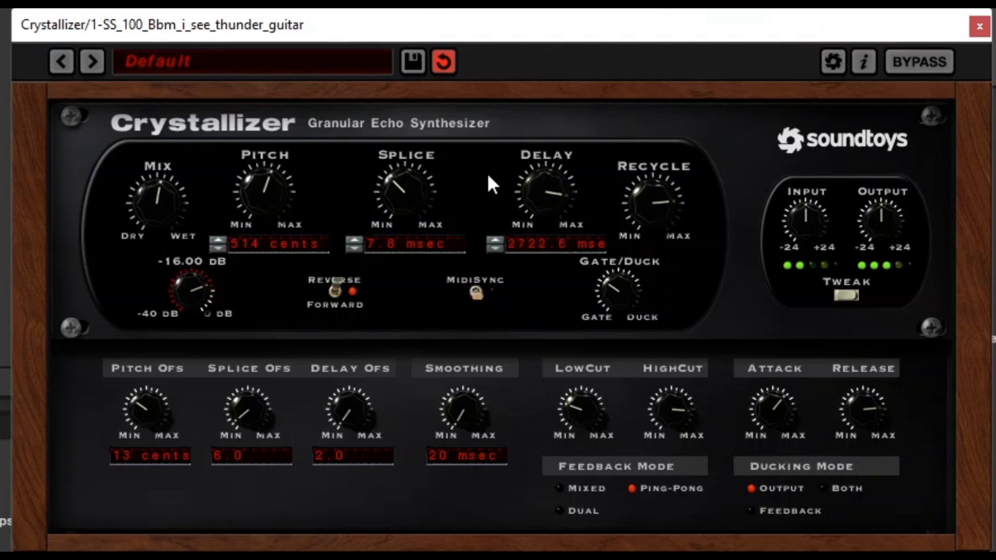
Step: Turn on MidiSync, set Delay to 1/8th, and change Feedback Mode to Dual
left_click(477, 292)
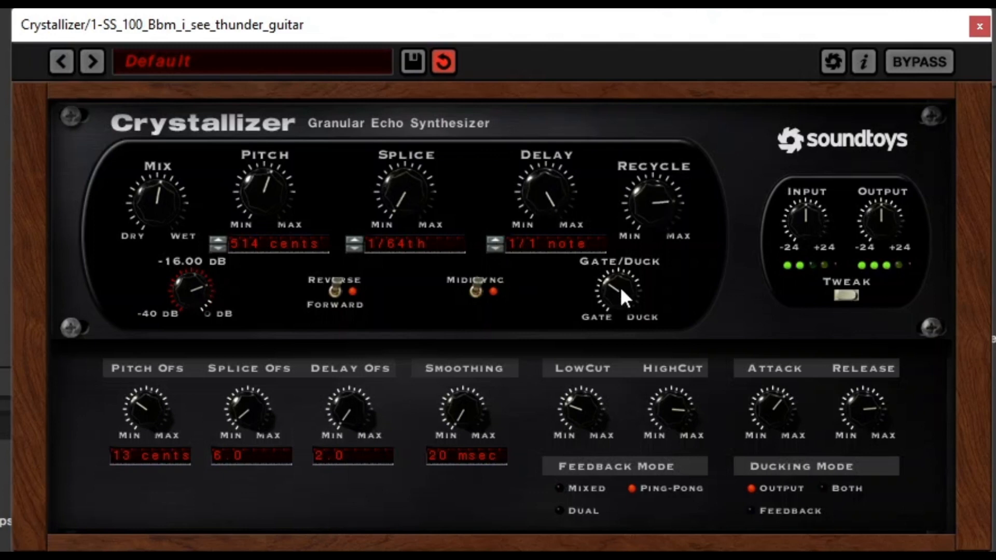
left_click_drag(163, 199, 212, 136)
left_click(577, 512)
left_click(535, 180)
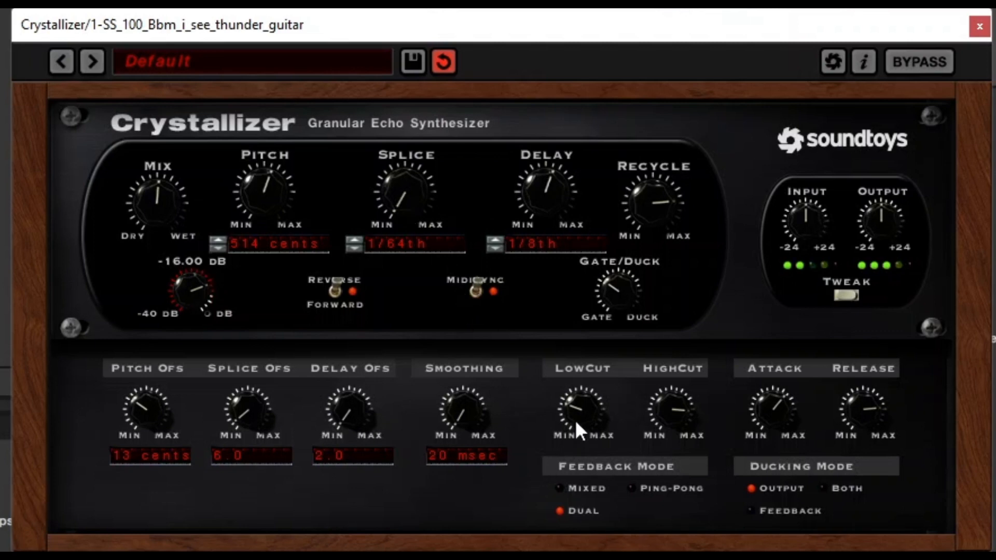
Step: Adjust Mix and the LowCut and HighCut filters, and set Ducking Mode to Feedback
left_click_drag(668, 406, 681, 546)
left_click_drag(152, 196, 156, 31)
left_click_drag(669, 412, 689, 300)
left_click_drag(595, 402, 623, 326)
left_click_drag(681, 416, 664, 459)
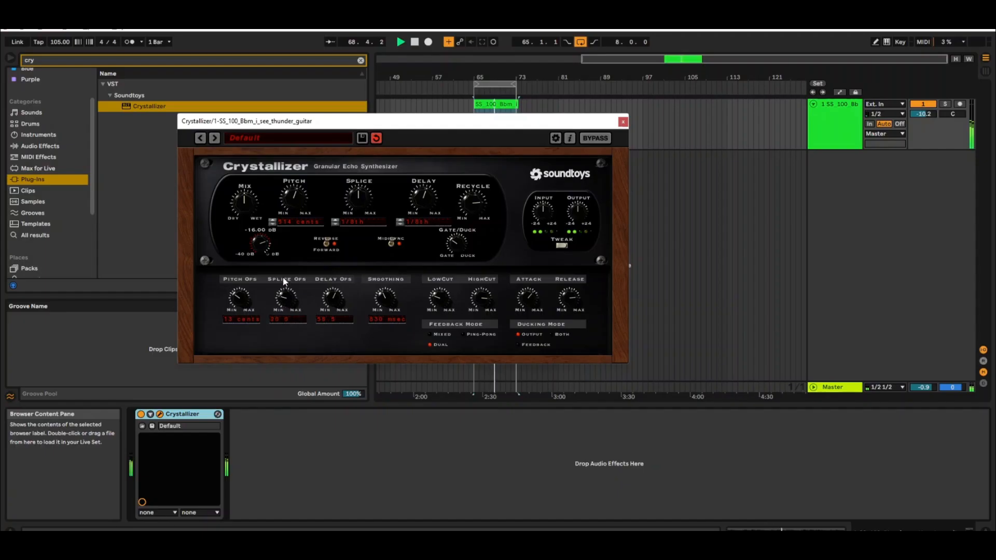
left_click(516, 344)
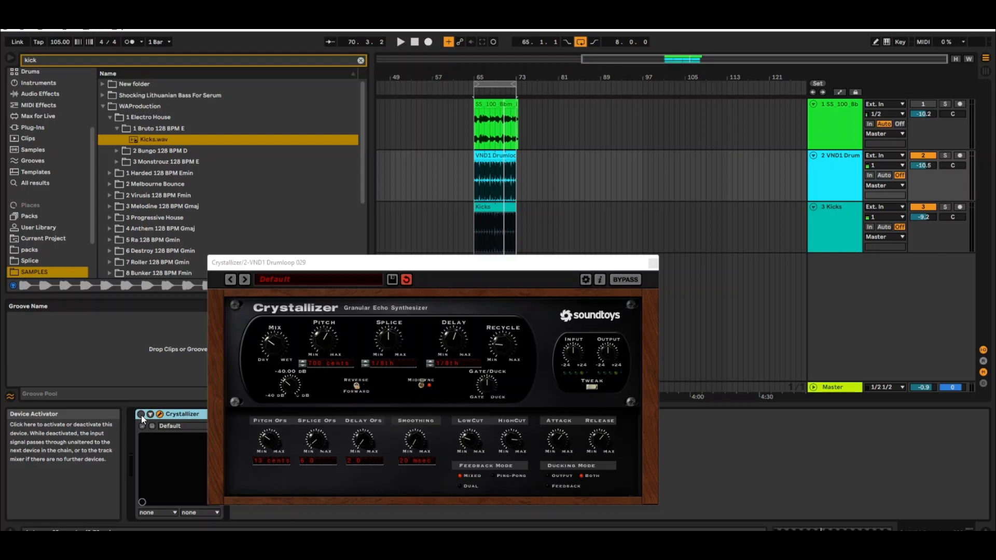
Step: Start loop playback, lower the VND1 Drumloop track's volume to -12.9, and activate its Crystallizer device
key("space")
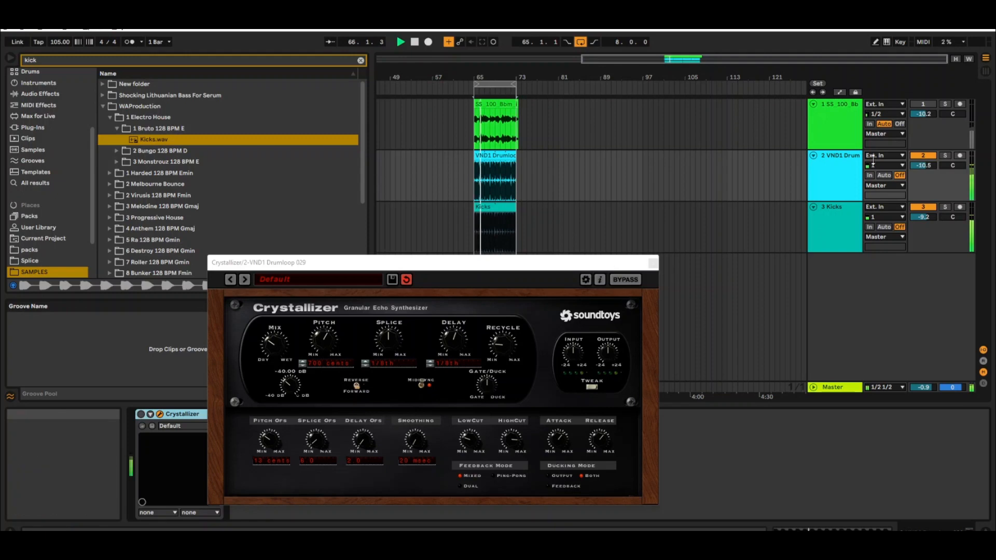
left_click_drag(929, 170, 929, 176)
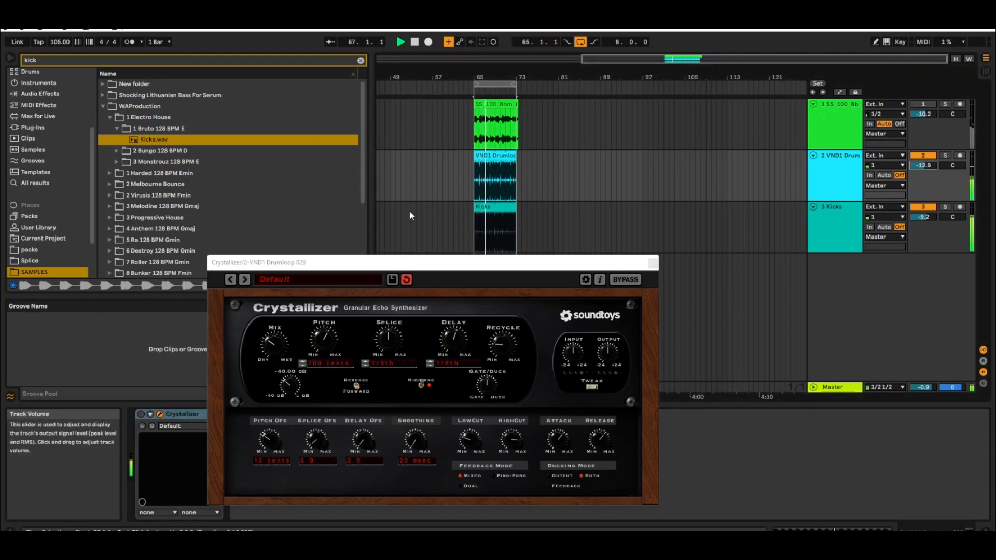
left_click(140, 414)
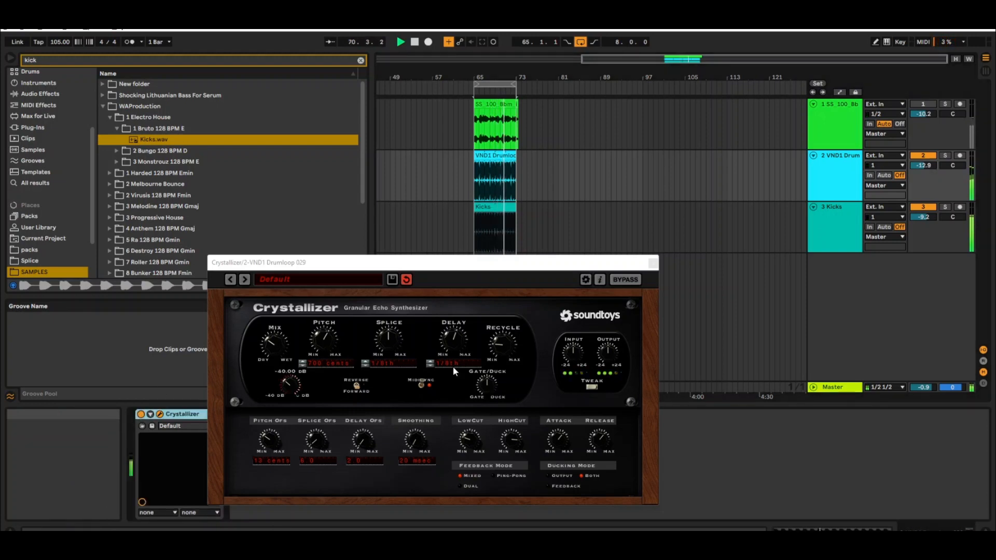
Step: Raise the drum loop Crystallizer's Recycle above three quarters, and set Ducking Mode to Feedback and Feedback Mode to Dual
left_click(357, 385)
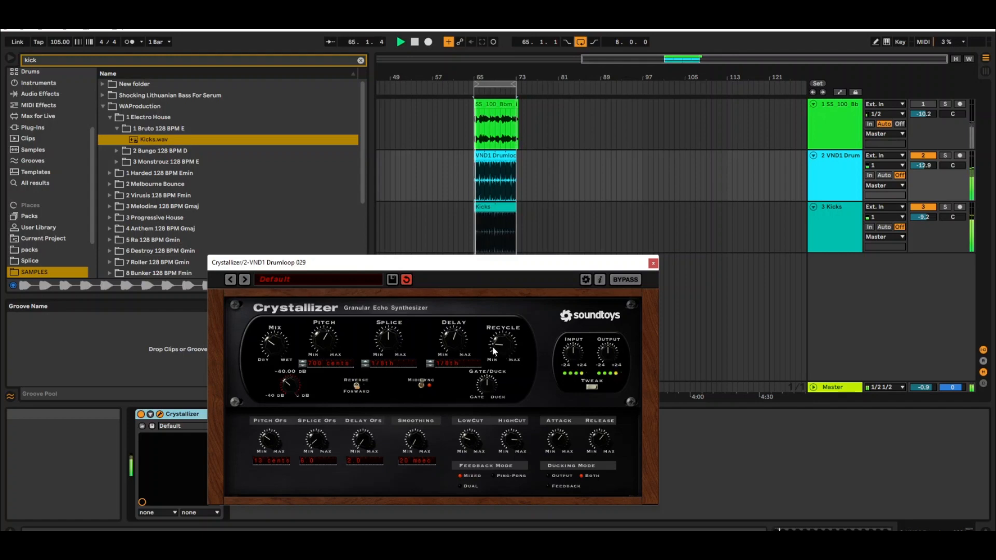
left_click_drag(504, 343, 518, 298)
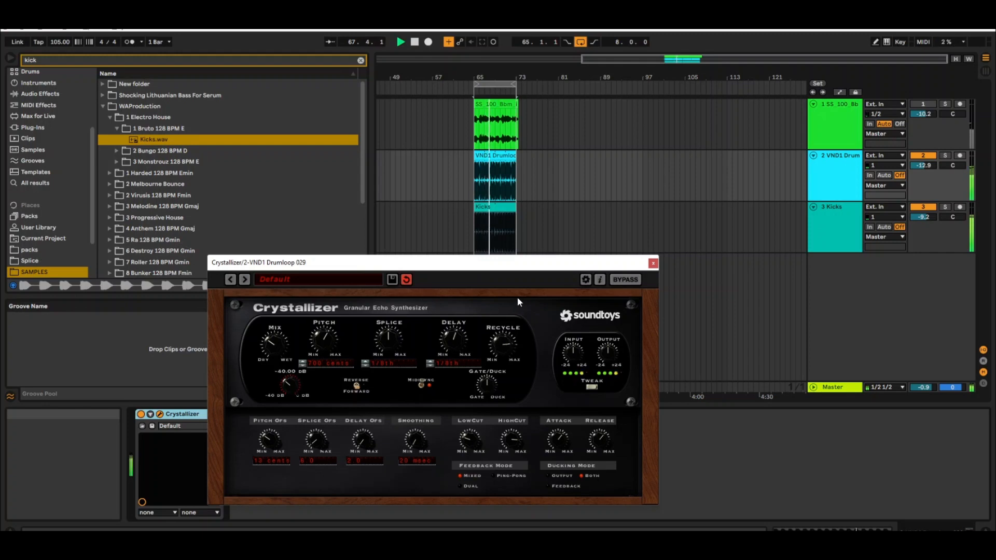
left_click(559, 488)
left_click(469, 487)
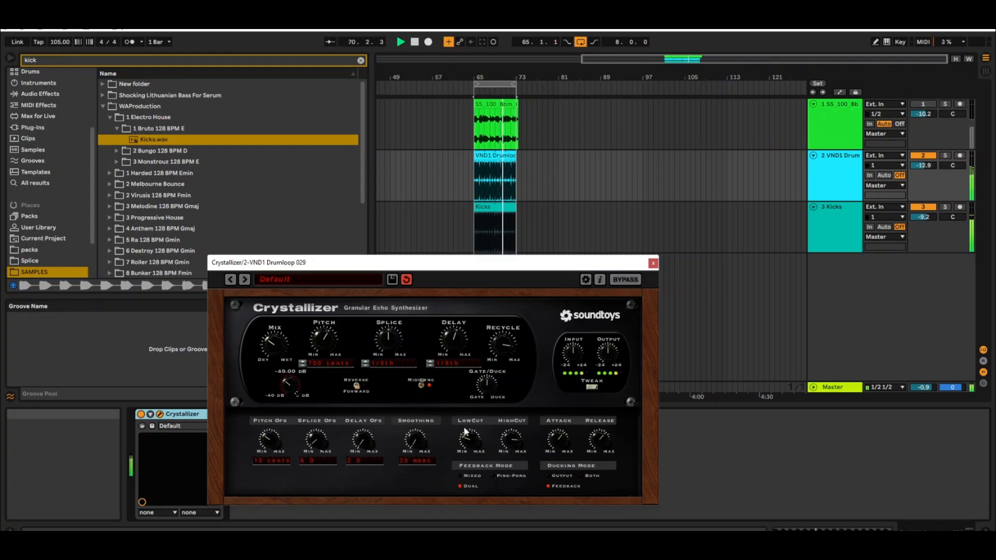
Step: Set Pitch to -100 cents, Splice to 1/4 note and Delay to 1/64th, and lower HighCut on the drum loop
left_click_drag(322, 331, 313, 365)
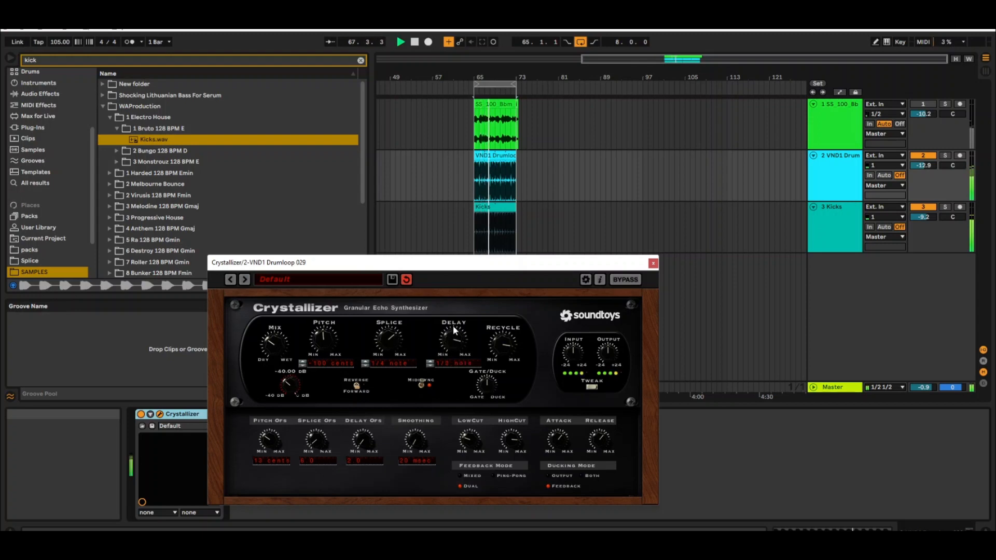
left_click_drag(453, 329, 451, 328)
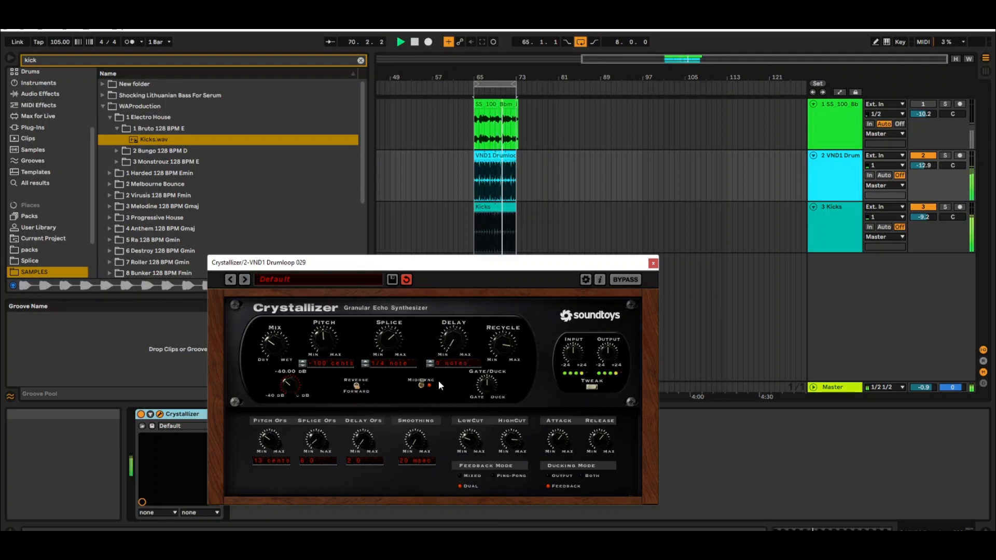
left_click_drag(452, 347, 449, 333)
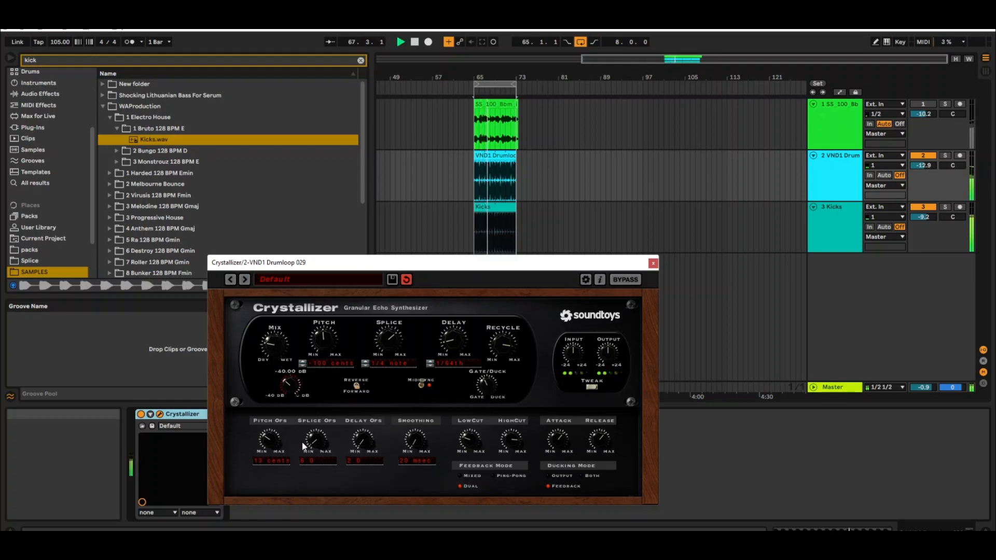
left_click_drag(508, 440, 522, 527)
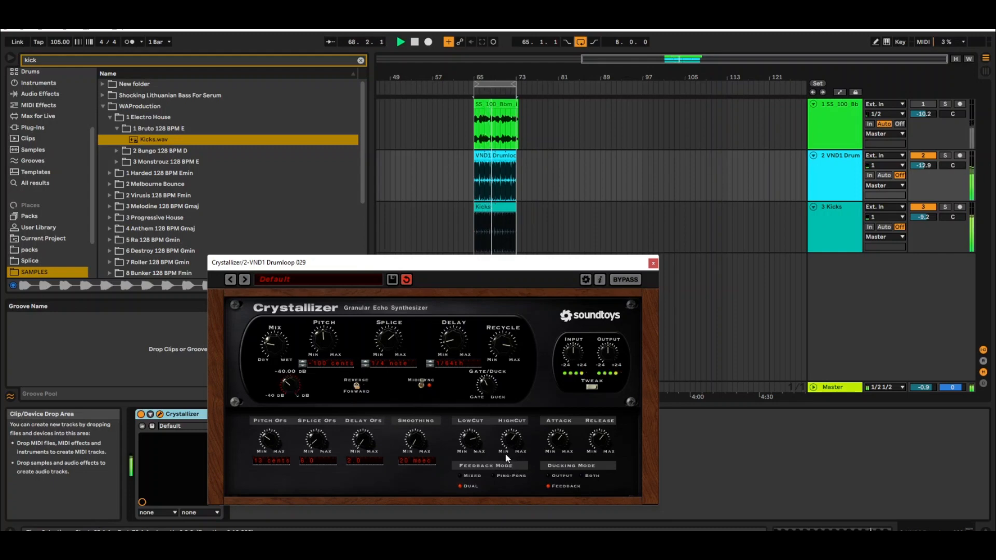
Step: Stop playback and copy the Crystallizer device from the VND1 Drumloop track to the Kicks track
left_click(199, 414)
left_click(415, 46)
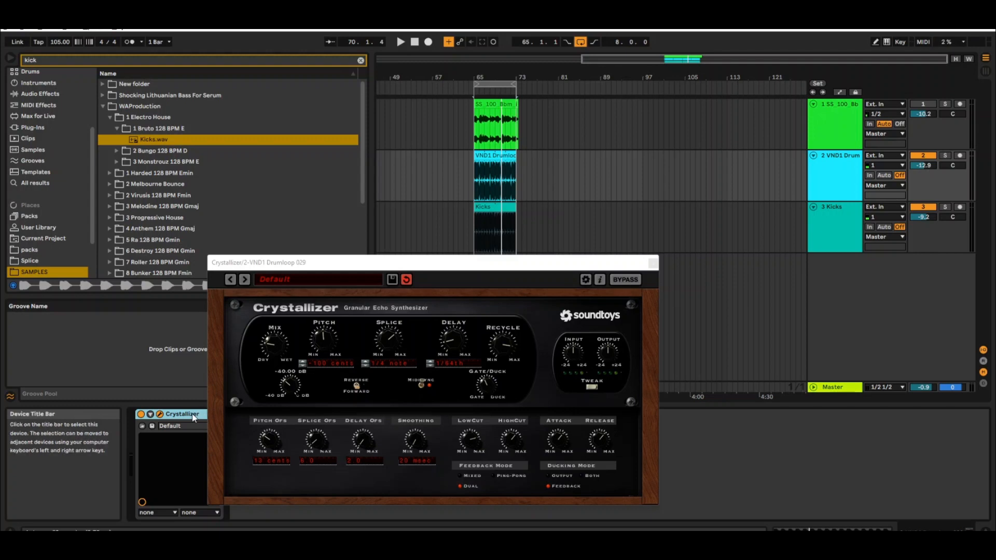
right_click(174, 415)
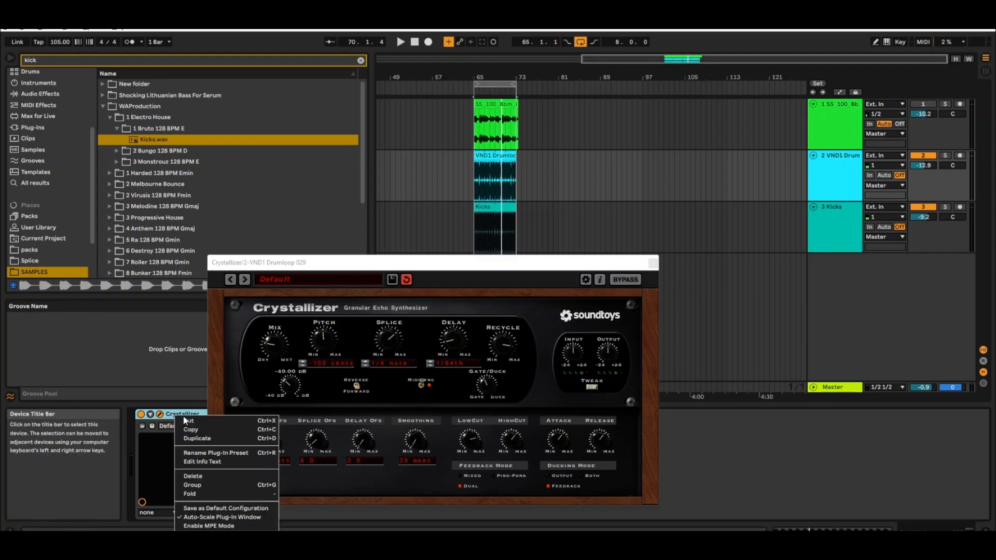
left_click(194, 429)
left_click(839, 241)
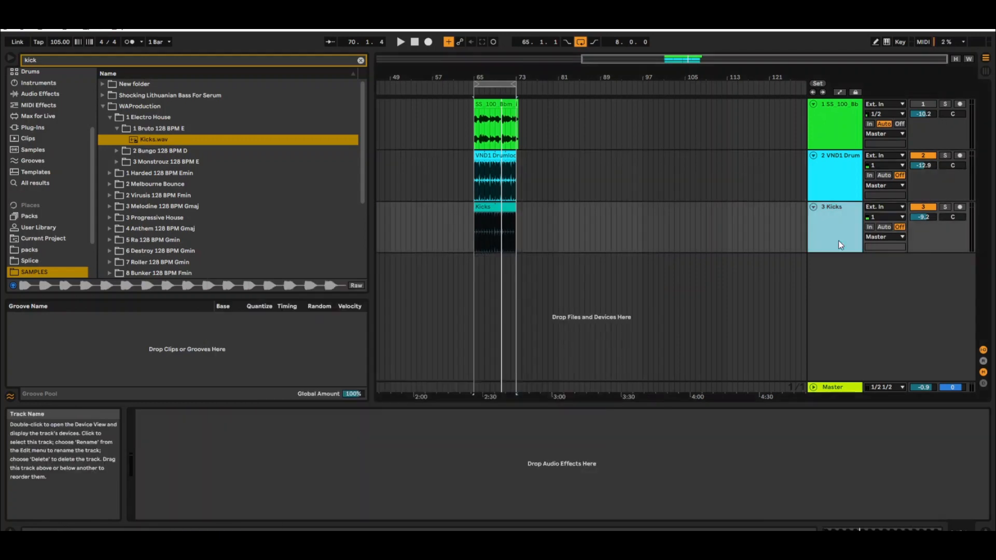
right_click(342, 439)
left_click(362, 460)
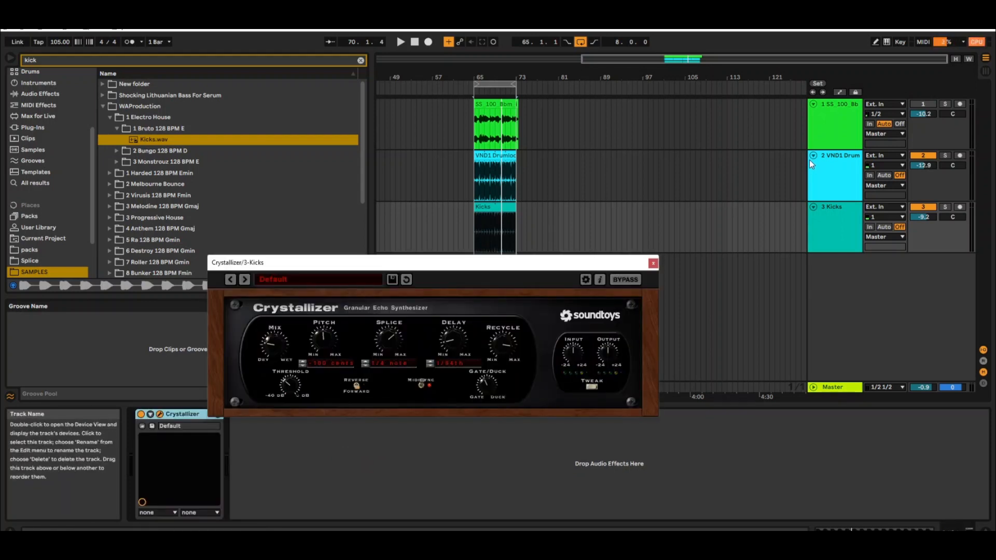
Step: Resume loop playback, reveal the Kicks Crystallizer's Tweak controls, and lower LowCut and HighCut
left_click(830, 175)
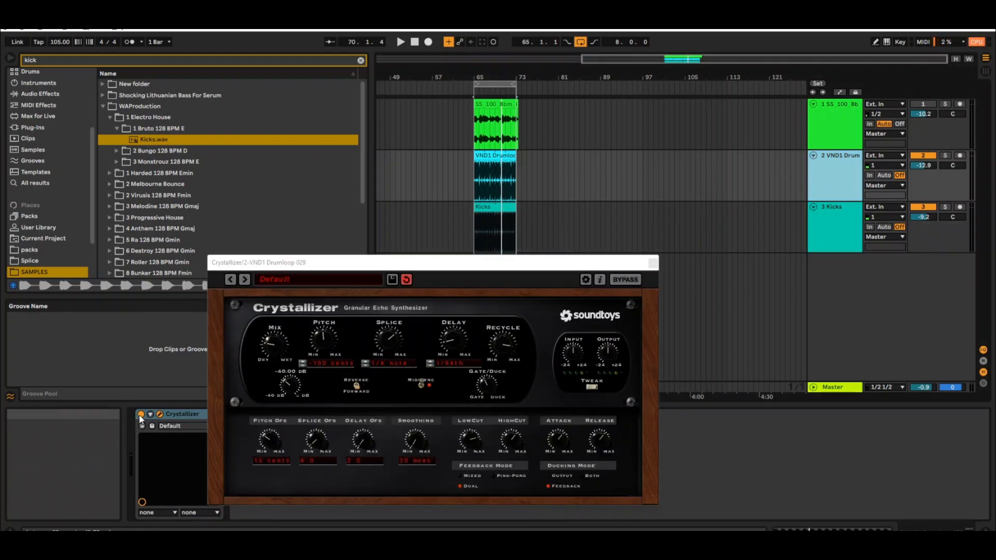
left_click(819, 224)
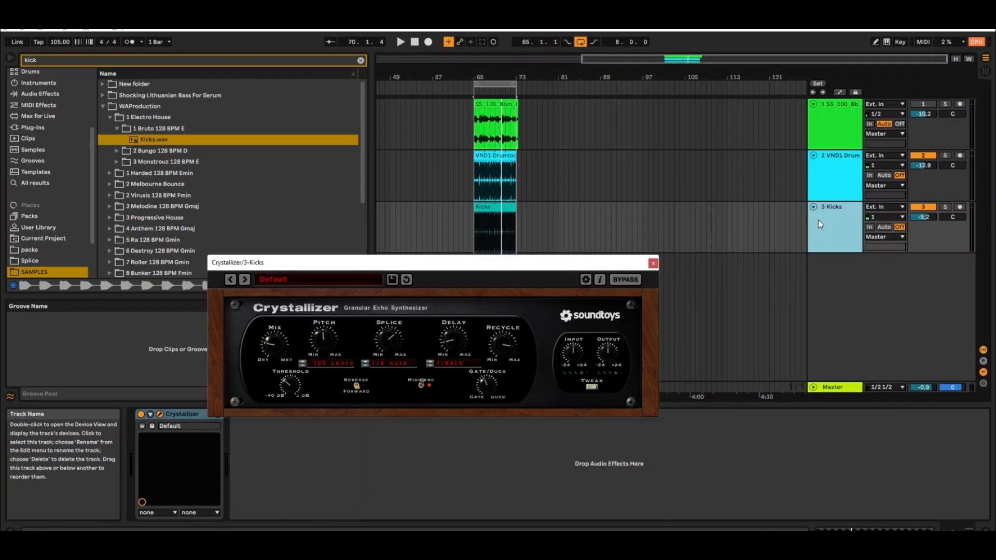
left_click(402, 41)
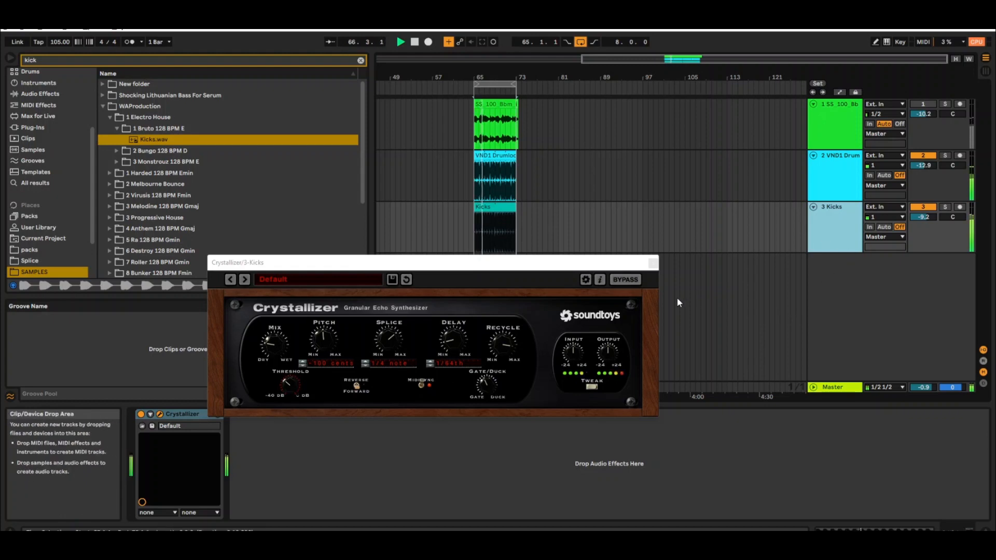
left_click(592, 386)
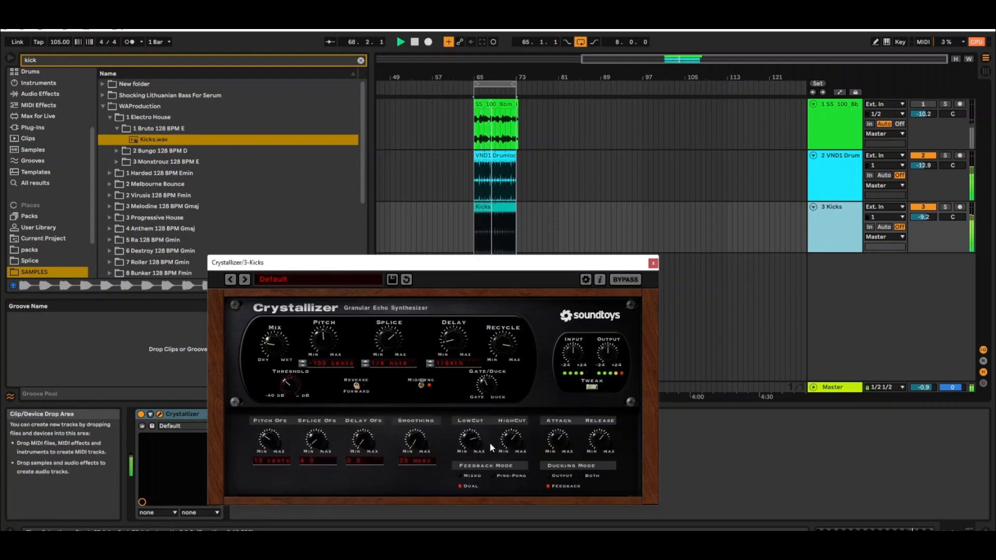
left_click_drag(476, 441, 487, 511)
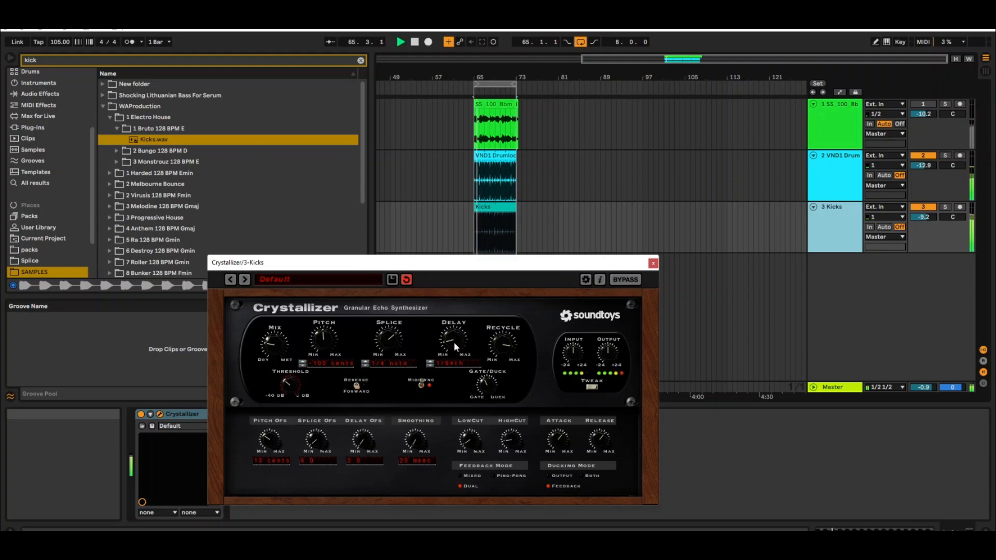
Step: Set the Kicks Crystallizer's Splice to 1/16th, Delay to 1/32nd and Feedback Mode to Ping-Pong, and mute the VND1 Drumloop track
left_click_drag(453, 341, 397, 369)
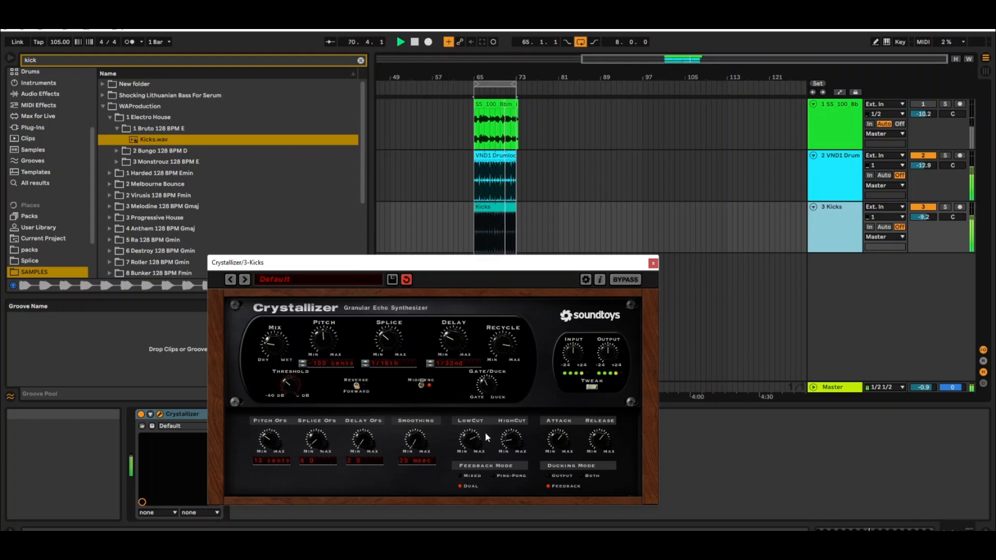
left_click(506, 476)
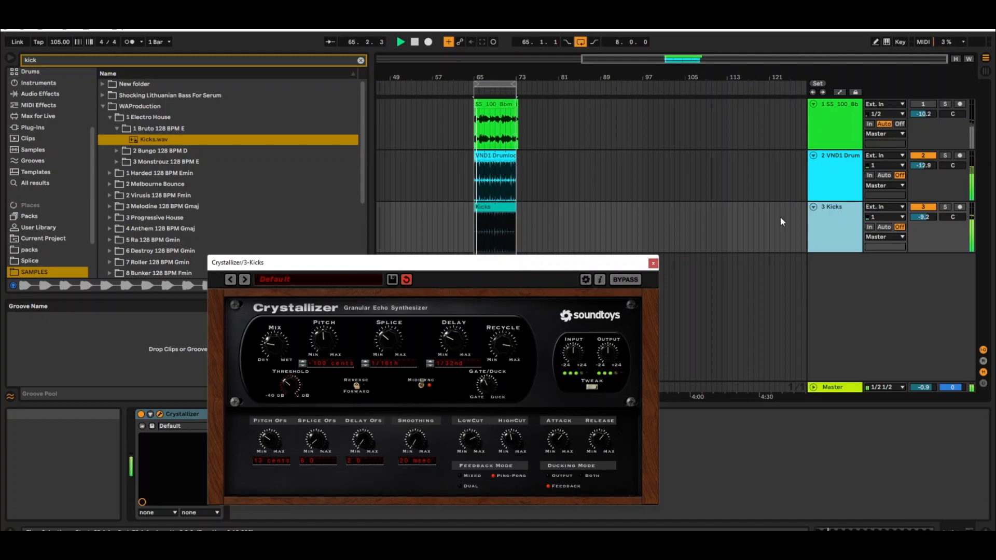
left_click(924, 155)
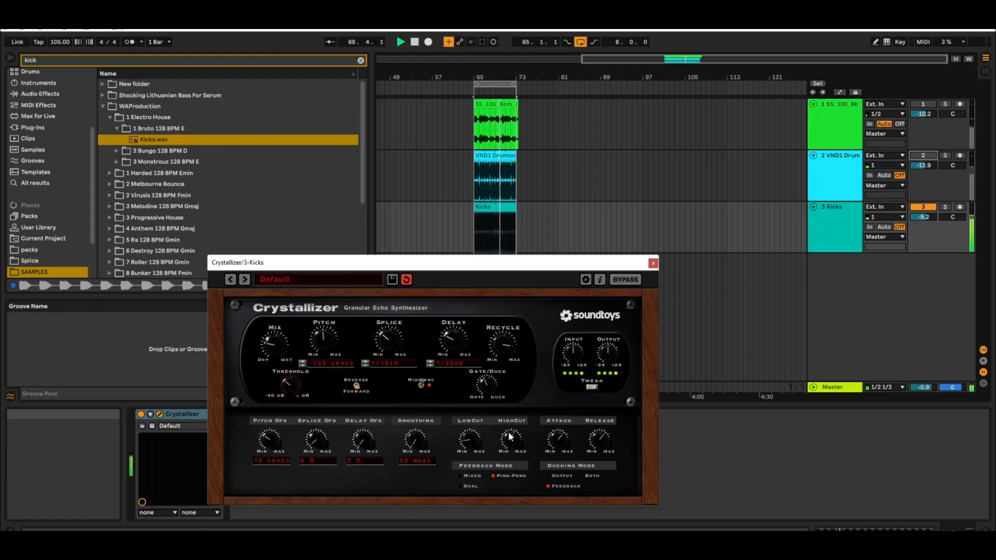
Step: Set Smoothing to 1340 msec, switch to Reverse, and raise Mix toward Wet on the Kicks Crystallizer
left_click_drag(415, 440, 416, 371)
left_click(355, 386)
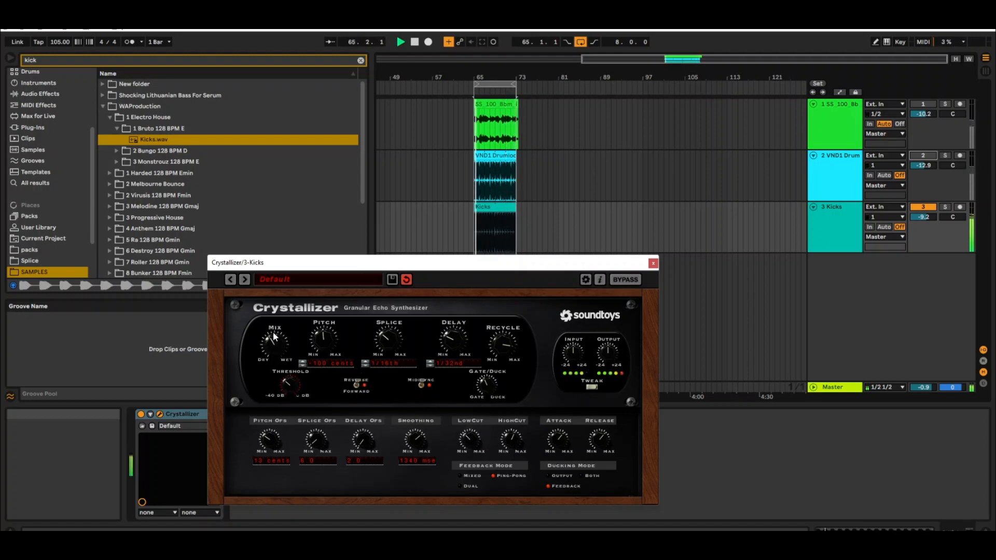
left_click_drag(274, 328, 288, 305)
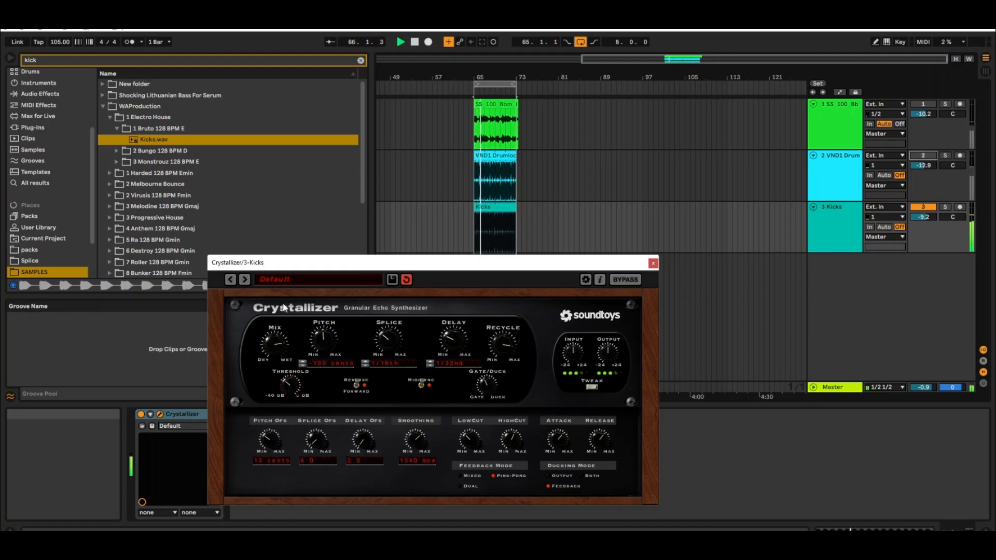
Step: Set Pitch to -700 cents and Delay to 1/4 note, and lower Recycle to about the middle
left_click_drag(332, 336, 422, 222)
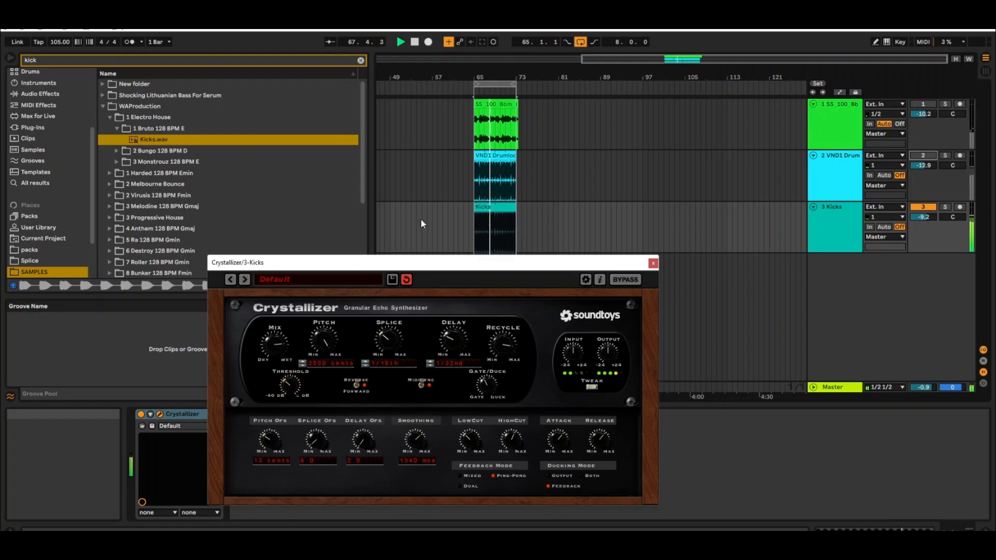
left_click_drag(398, 280, 282, 373)
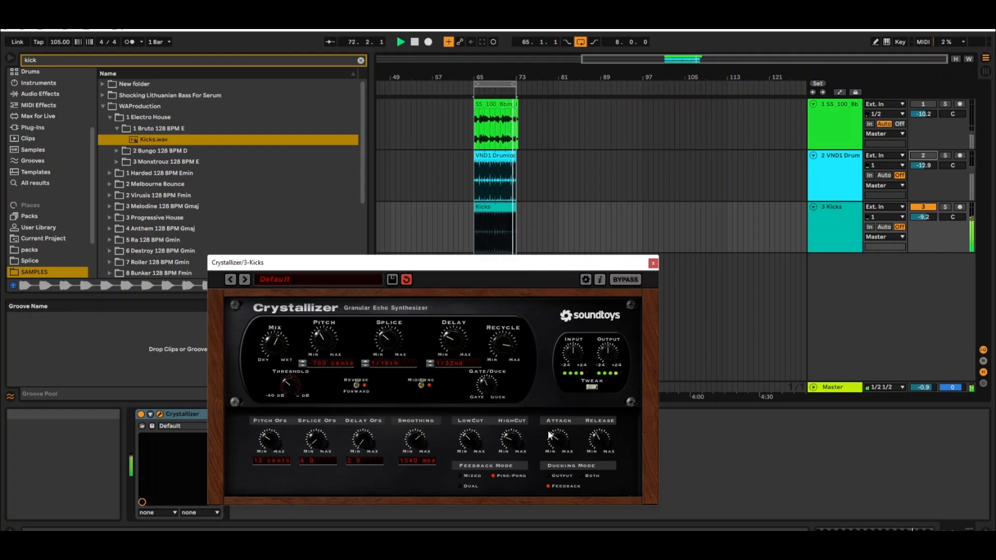
left_click_drag(450, 340, 450, 328)
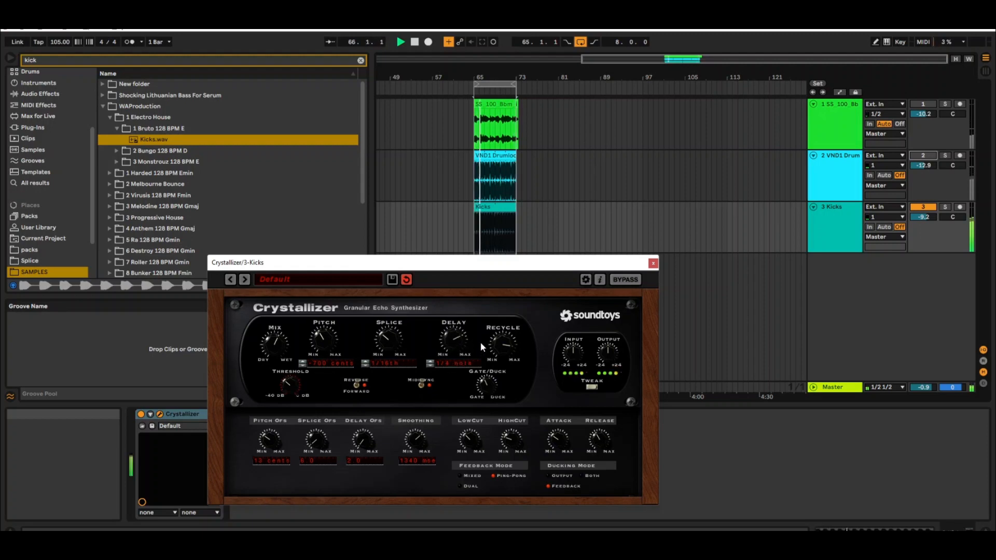
left_click_drag(494, 342, 484, 379)
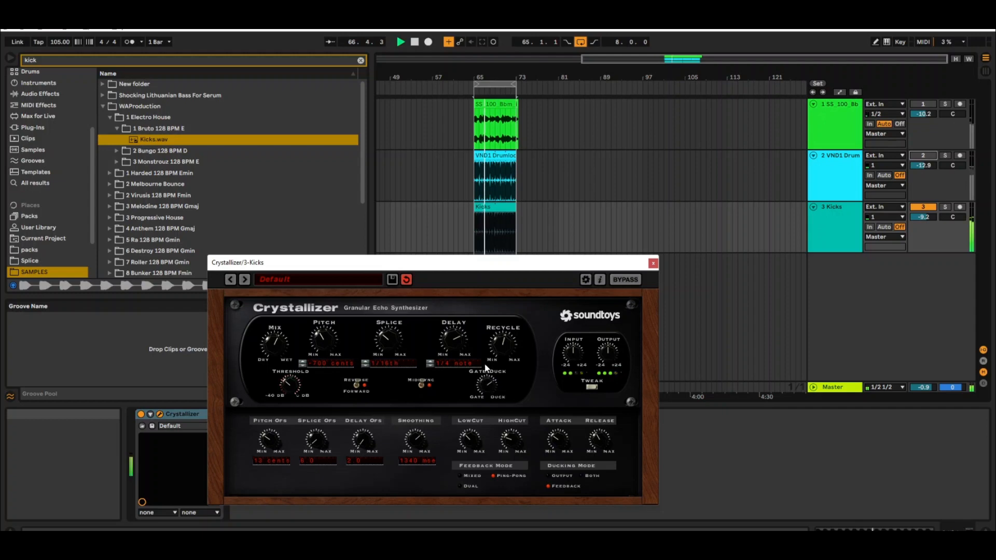
Step: Raise the Kicks Crystallizer's Pitch well above zero cents while listening, and stop playback
left_click_drag(323, 340, 344, 284)
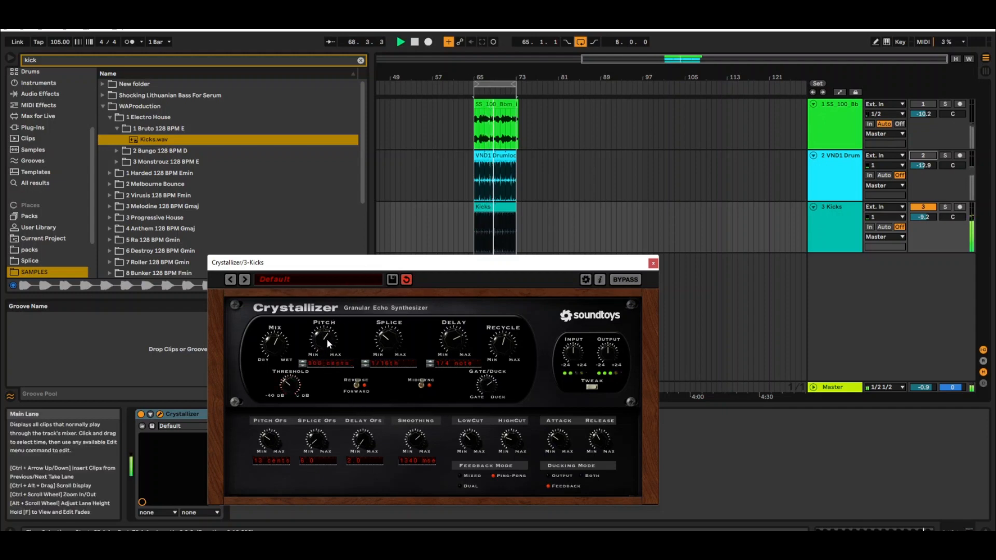
left_click_drag(326, 338, 334, 305)
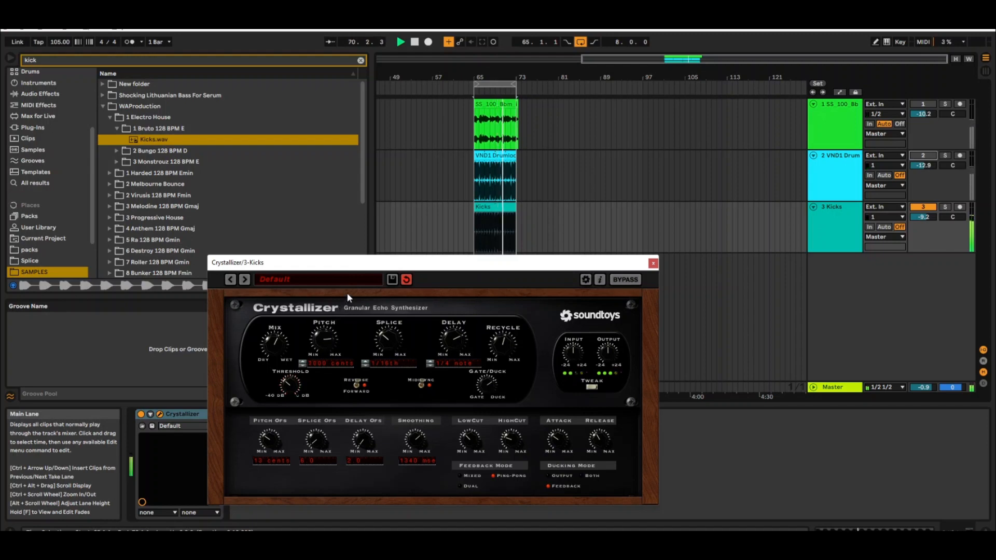
left_click(415, 42)
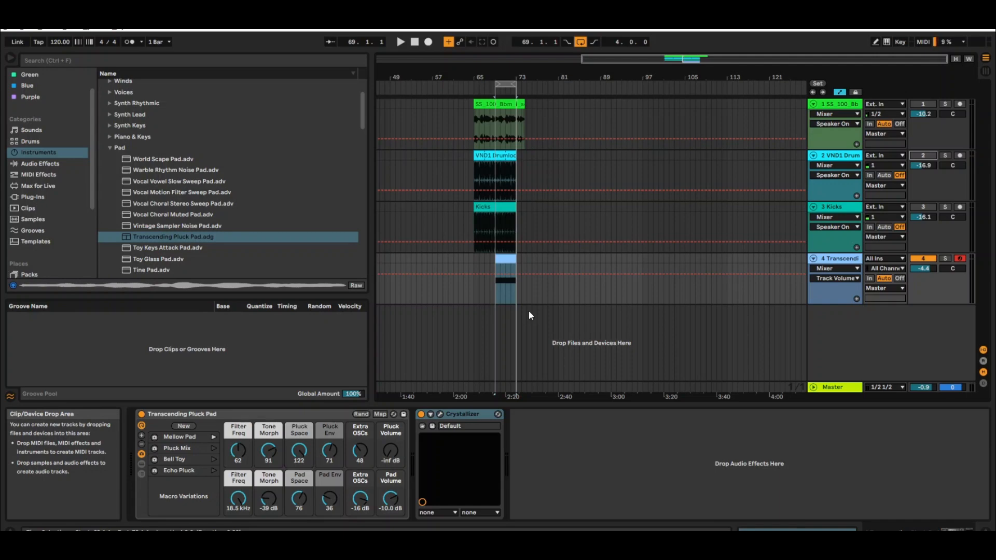
Step: Examine the MIDI clip's held note and the device chain on the Transcending Pluck Pad track
left_click(504, 259)
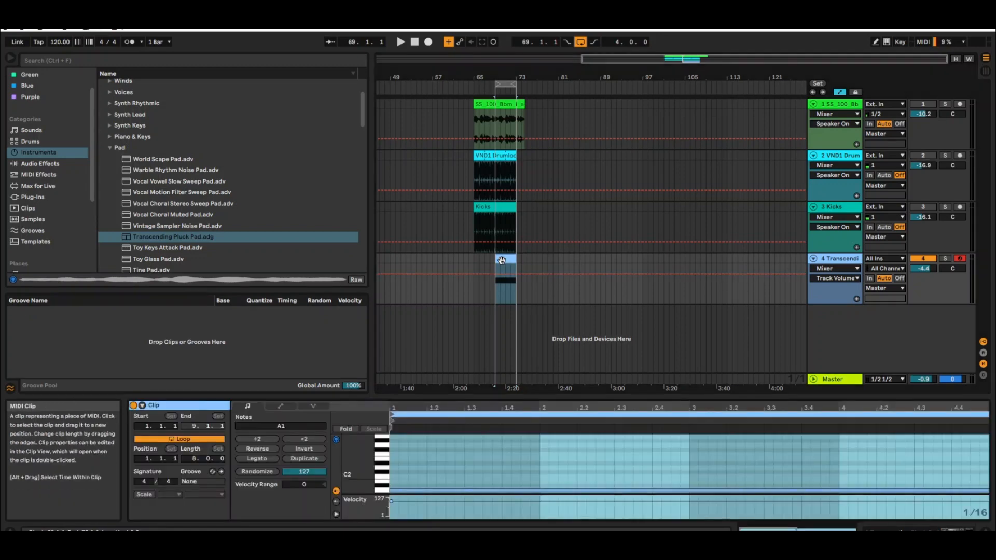
left_click(790, 260)
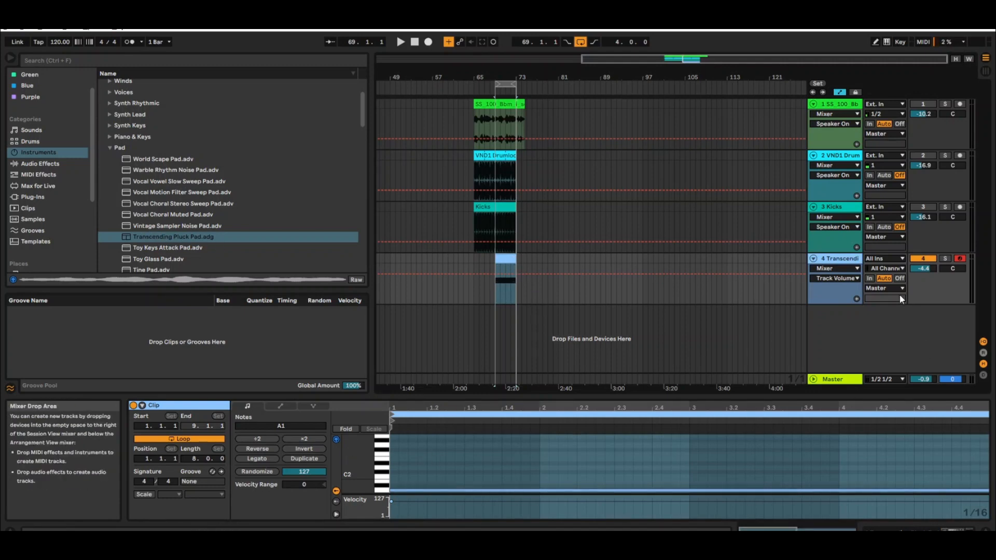
left_click(858, 267)
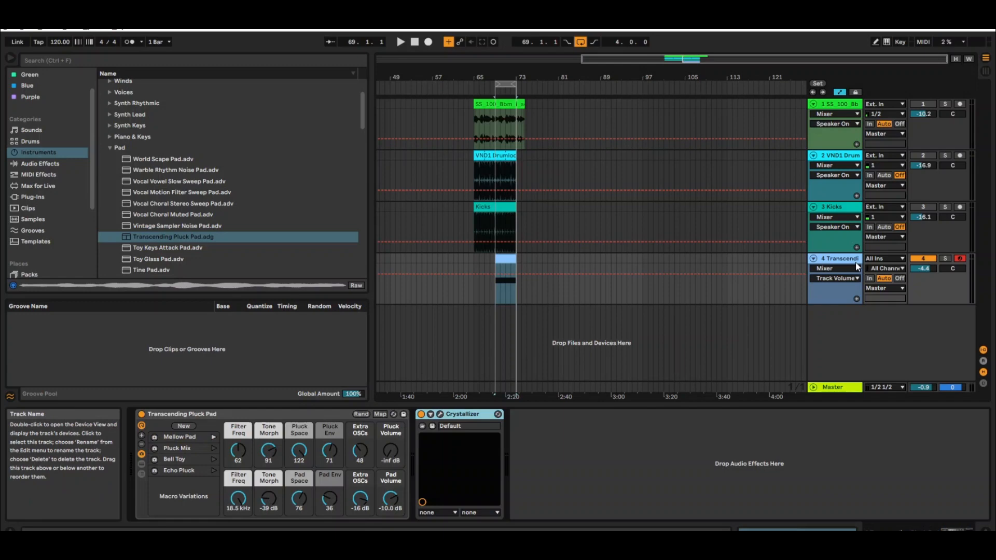
left_click(507, 259)
left_click(454, 487)
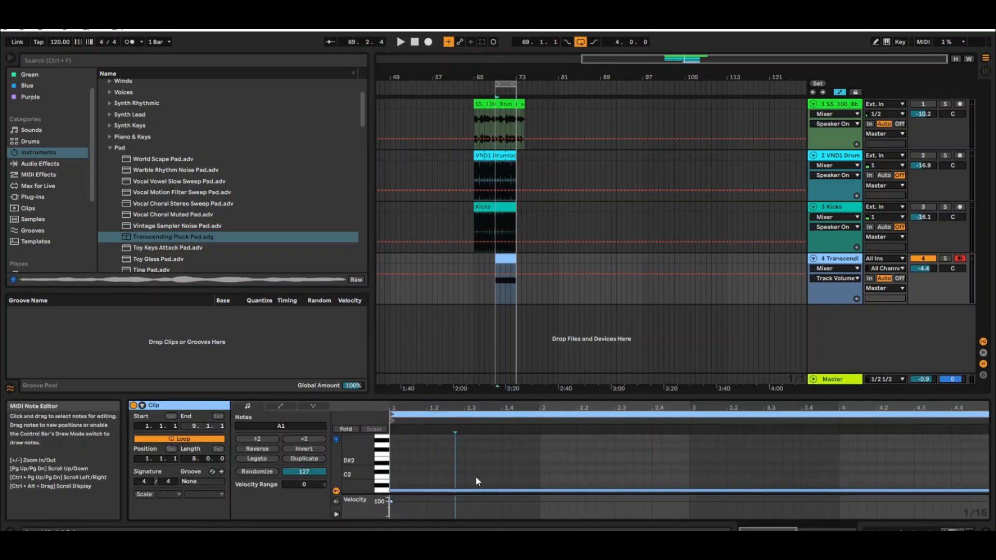
Step: Deactivate Crystallizer on the Transcending Pluck Pad track to audition the dry pad, and stop playback
left_click(841, 259)
left_click(421, 414)
left_click(401, 41)
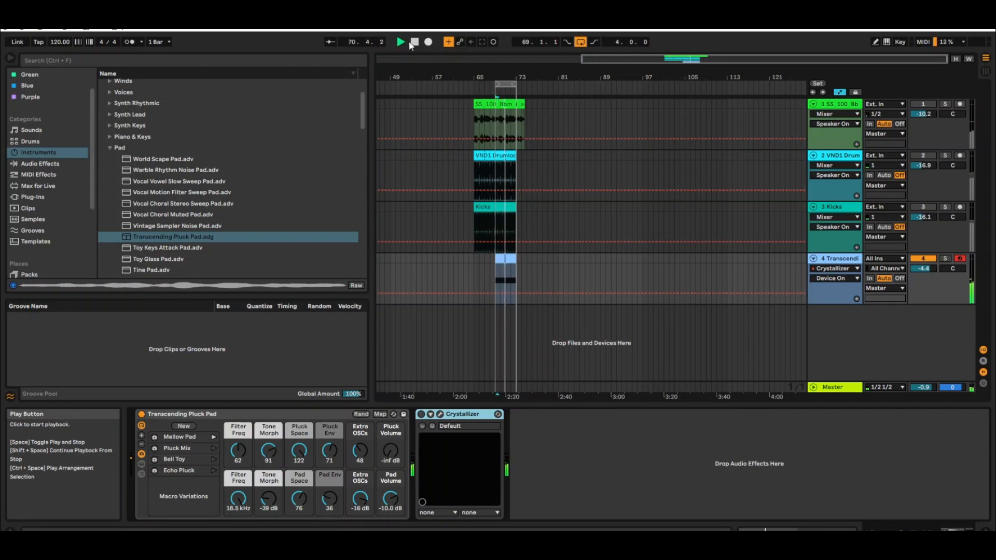
key("space")
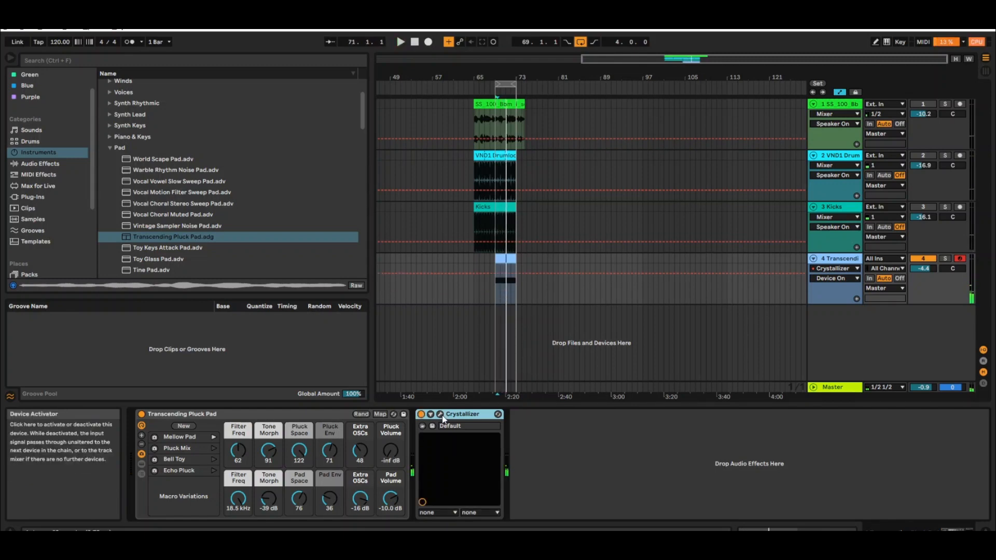
Step: Open the pad track's Crystallizer, display its Pitch automation, play the loop to hear the sweep, and close the plugin window
left_click(440, 414)
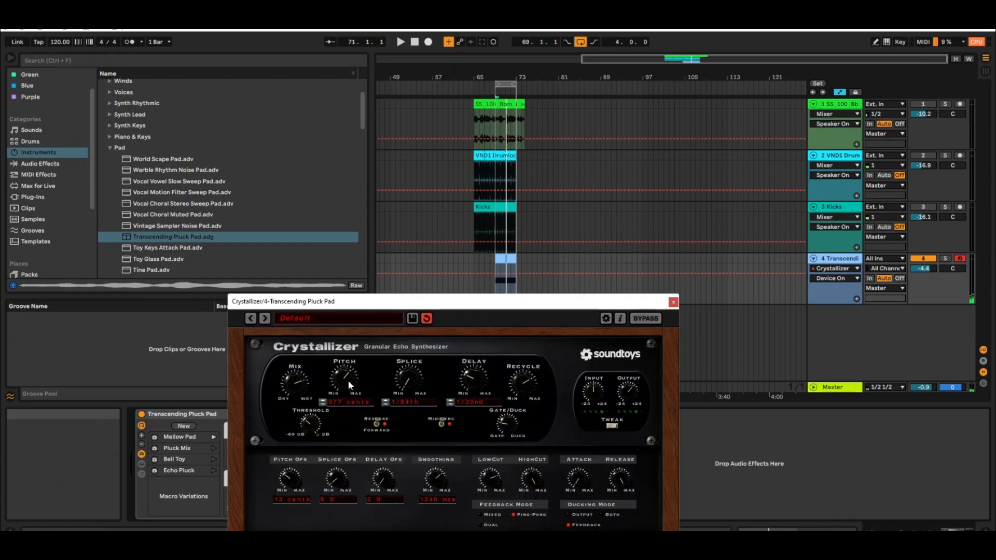
left_click(827, 282)
left_click(824, 419)
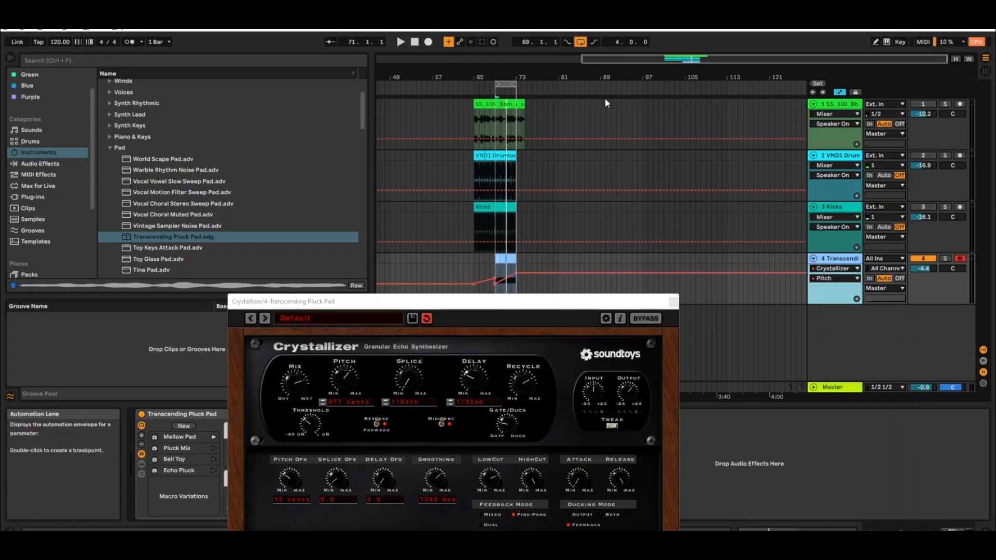
key("space")
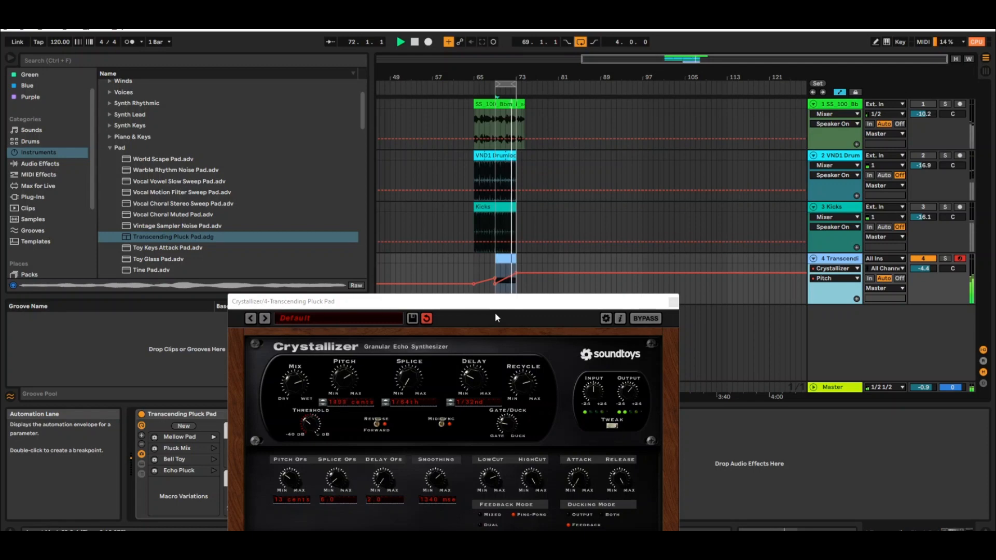
left_click(674, 302)
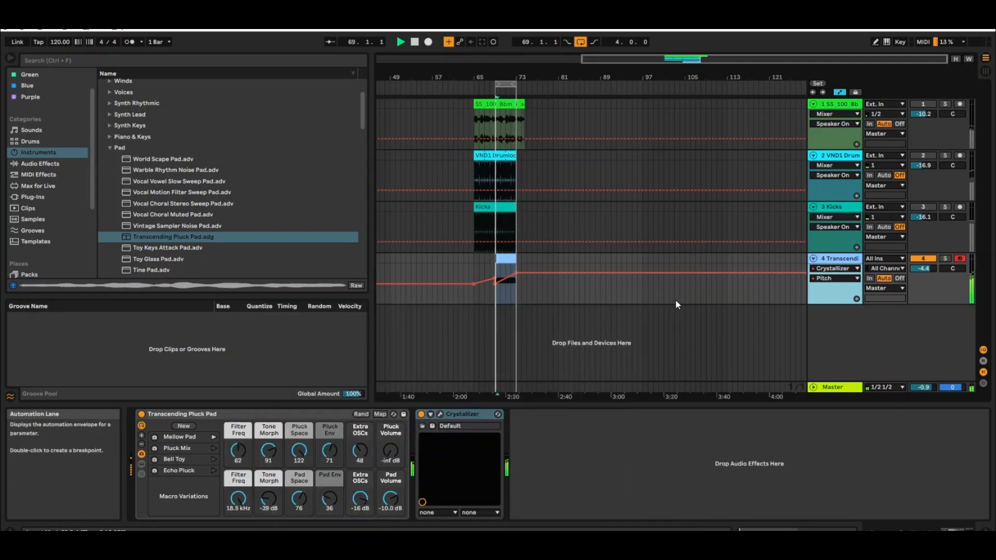
Step: Replace the Transcending Pluck Pad instrument with Thin Buzz Fast Attack Pad and play the loop
scroll(174, 148, "down", 3)
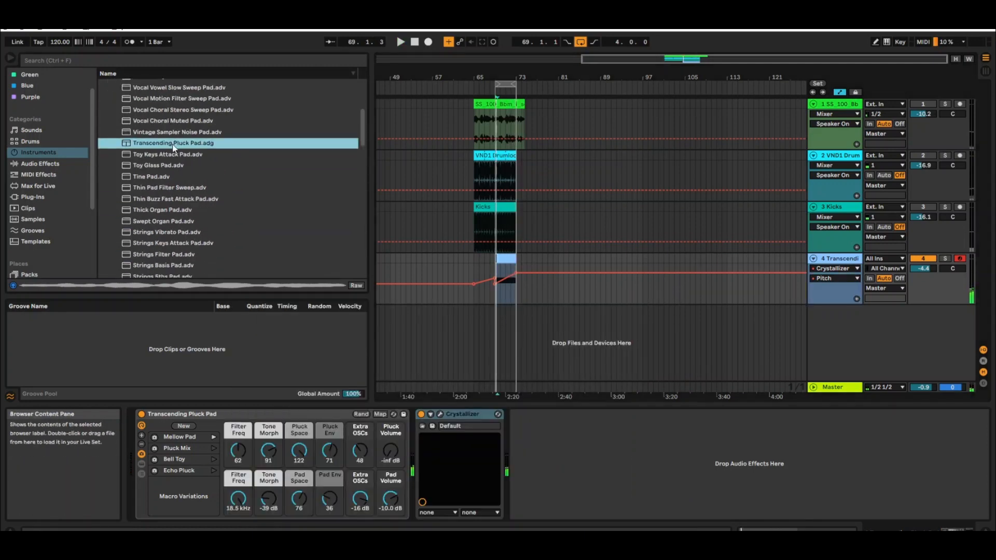
left_click(172, 200)
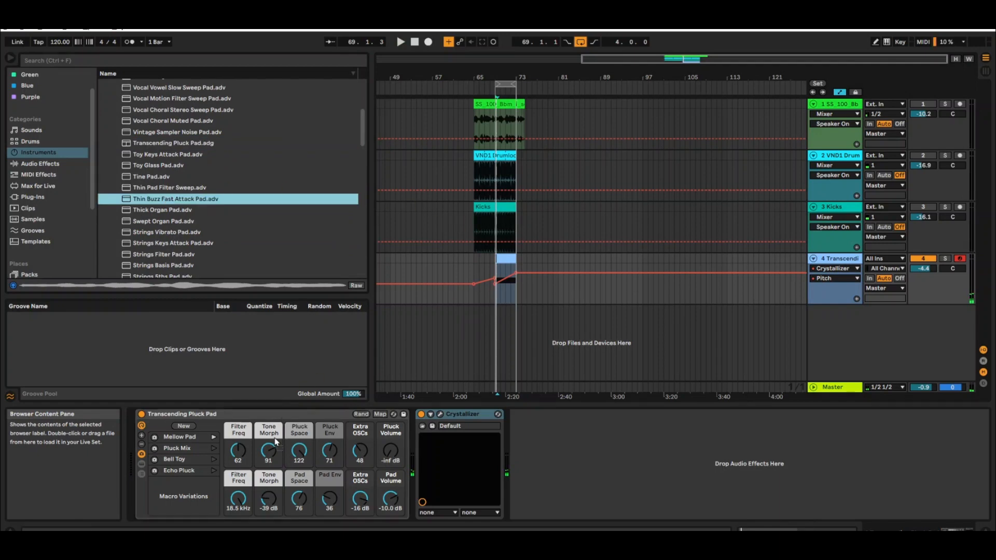
left_click_drag(275, 440, 275, 439)
left_click(398, 41)
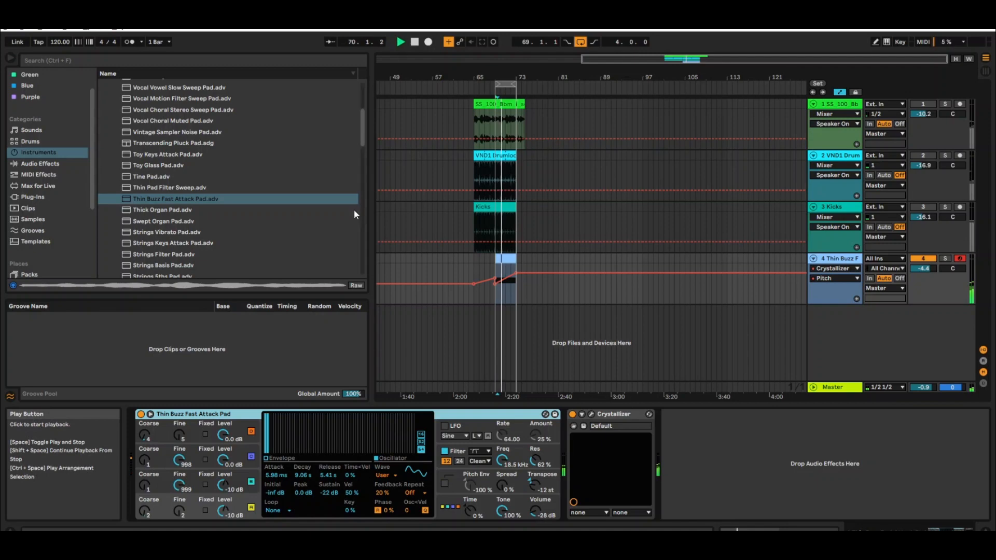
Step: Audition further pad presets on track 4, including Resonant Sweep Pad, and load an Orchestral preset
scroll(289, 214, "down", 2)
left_click_drag(192, 222, 502, 285)
scroll(180, 235, "down", 2)
left_click_drag(180, 226, 507, 276)
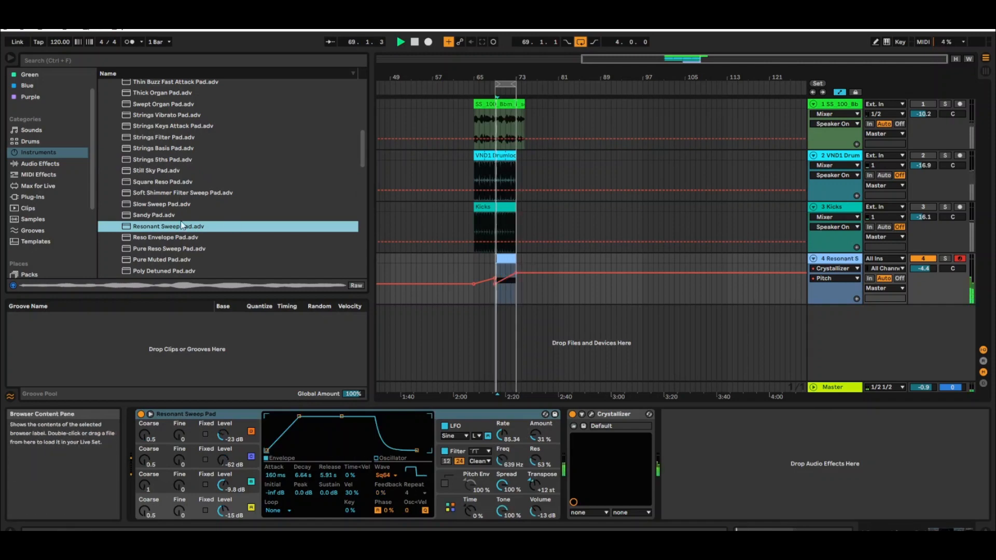
scroll(177, 252, "down", 2)
left_click_drag(171, 234, 505, 278)
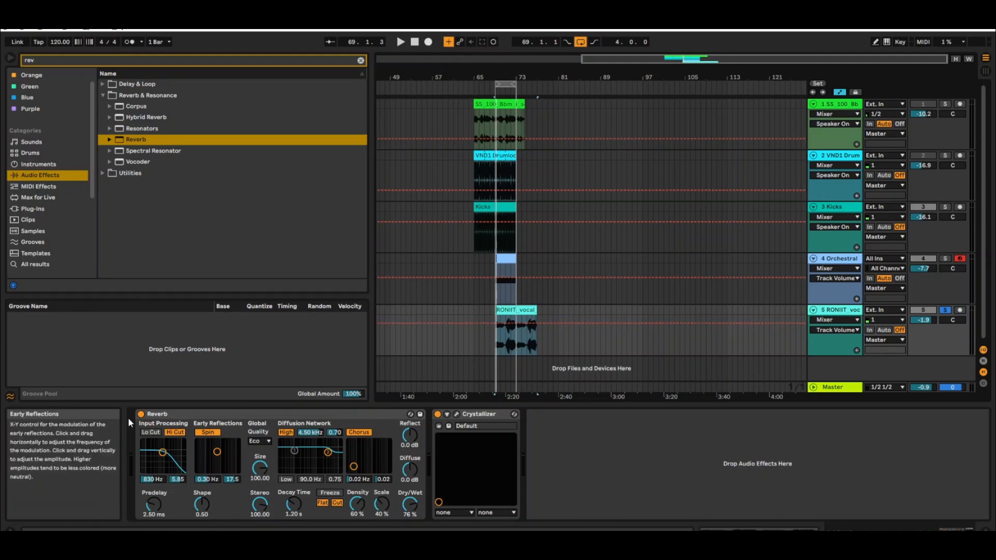
Step: Move Reverb after Crystallizer in the vocal track's device chain and start playback
left_click_drag(158, 414, 621, 434)
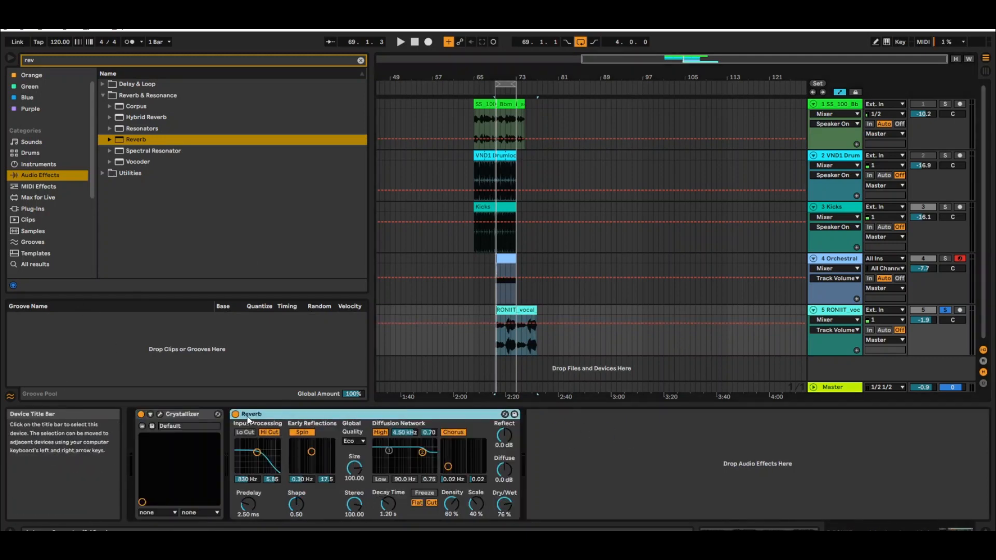
left_click(181, 413)
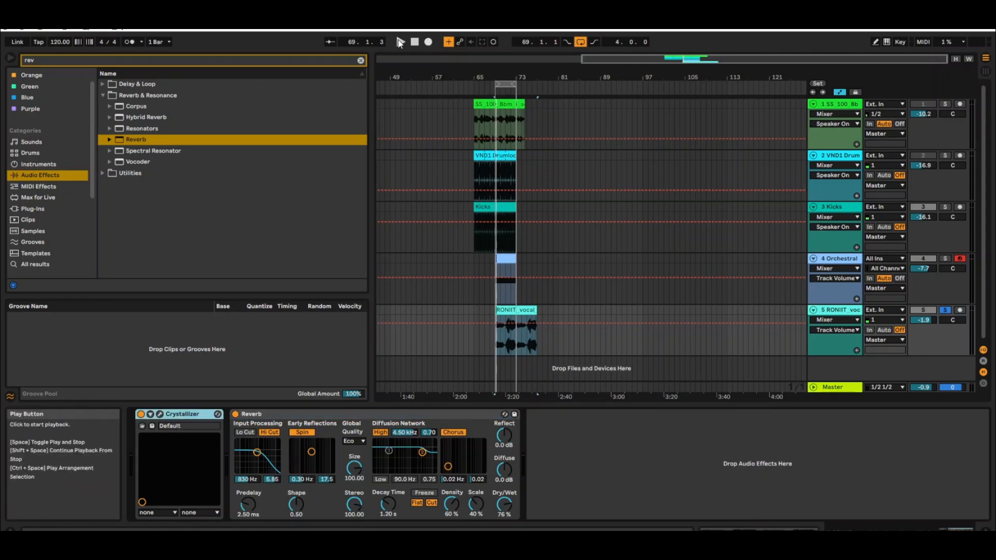
left_click(400, 43)
Step: Open the vocal track's Crystallizer, raise Mix to fully Wet, and move its window clear of the Reverb controls
left_click(159, 413)
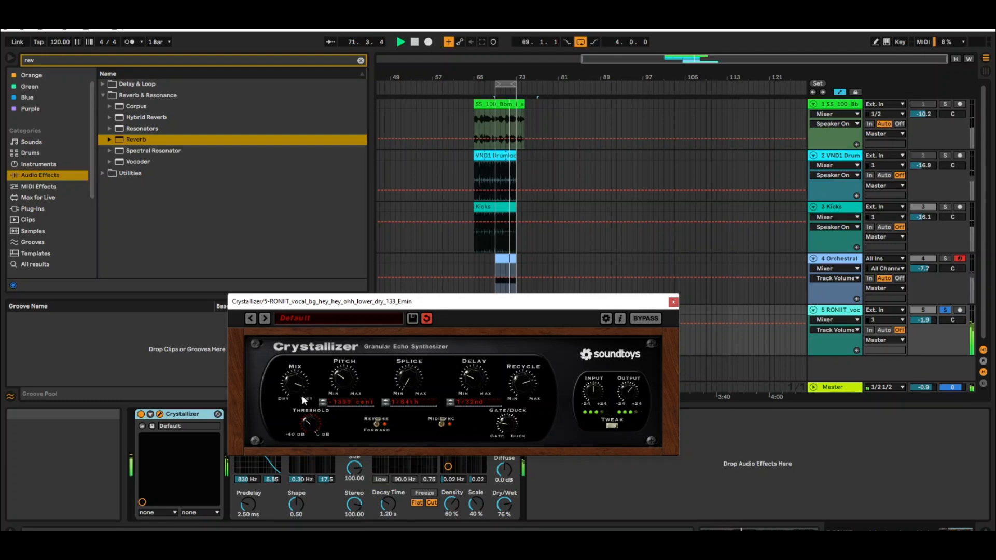
left_click_drag(289, 389, 298, 370)
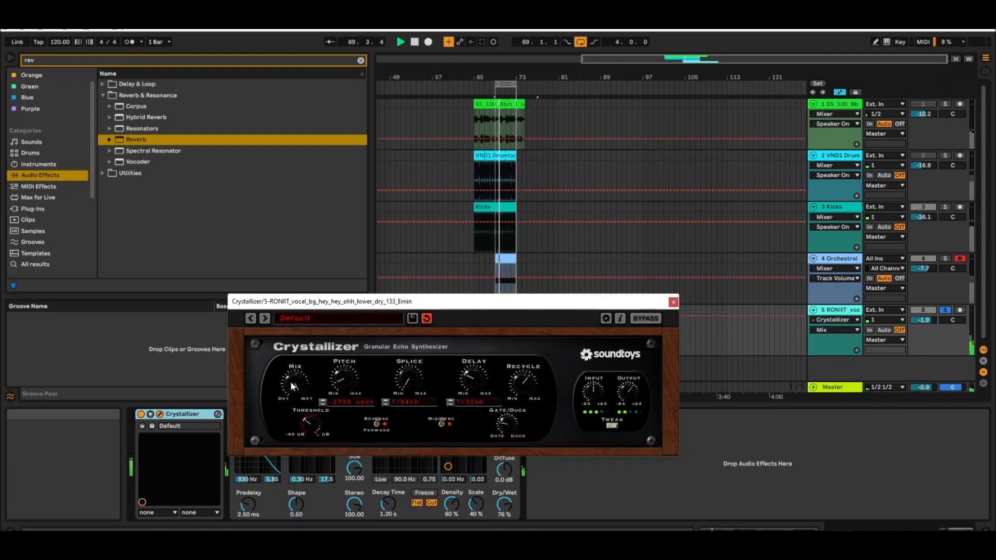
left_click_drag(368, 305, 366, 172)
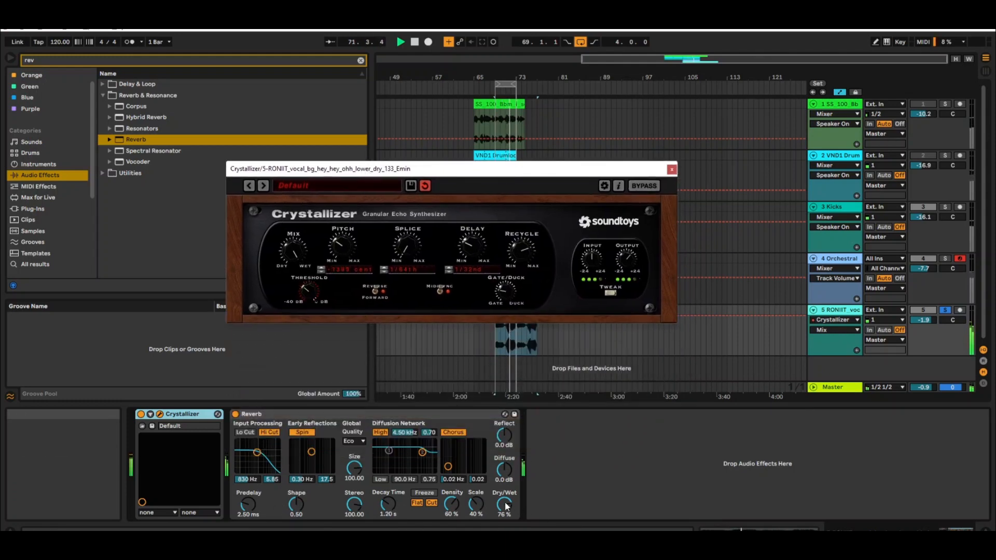
Step: Set the Reverb's Dry/Wet to 100%, Reflect to 2.4 dB, Diffuse to 3.2 dB, Shape to 0.67, Predelay to 1.55 ms and Decay Time to 1.92 s
left_click_drag(504, 509, 505, 415)
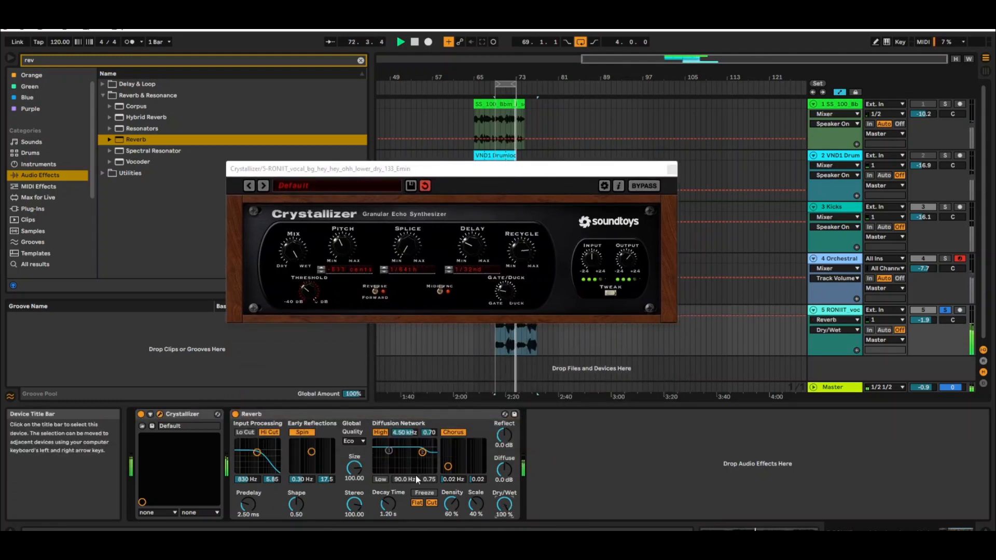
left_click_drag(505, 436, 504, 417)
left_click_drag(505, 470, 505, 451)
left_click_drag(296, 505, 296, 501)
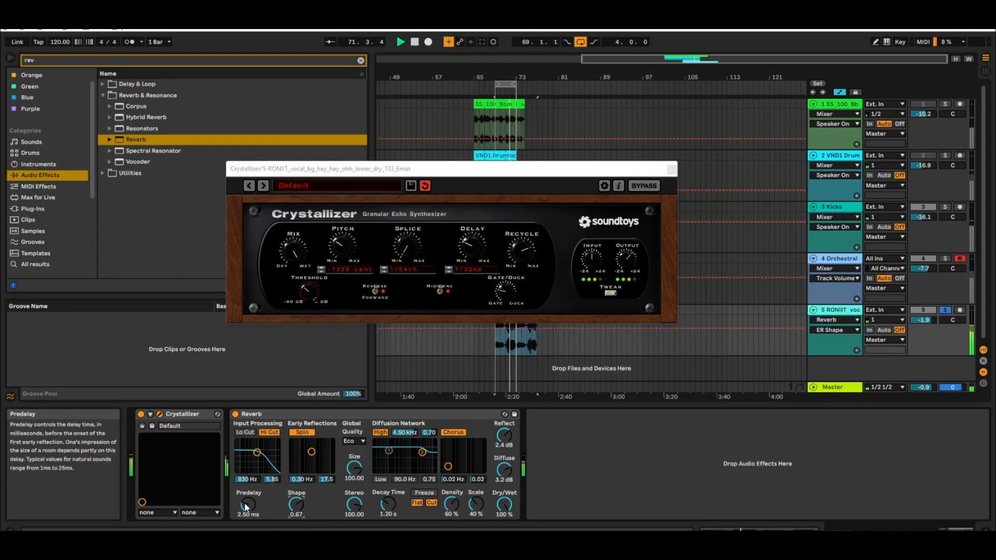
left_click(388, 504)
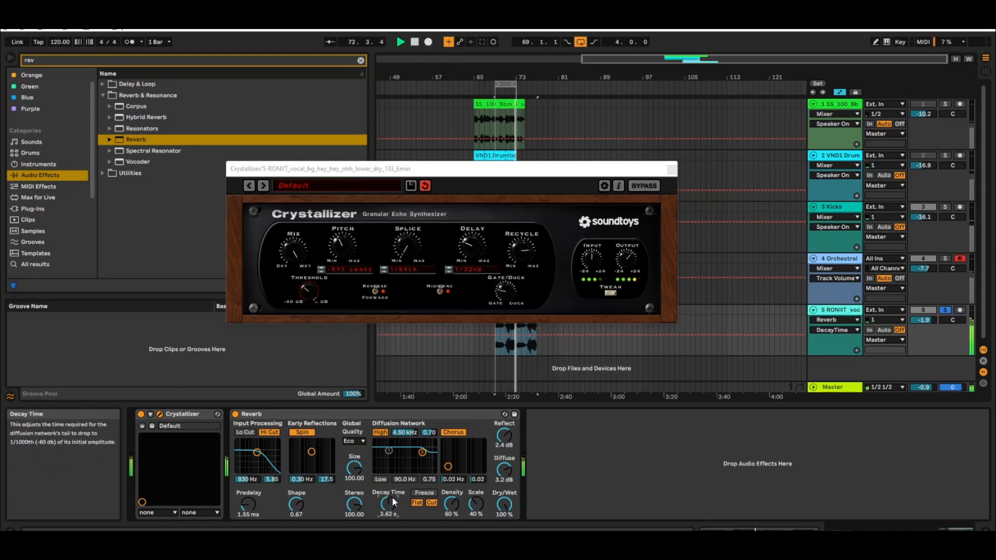
left_click_drag(391, 504, 391, 513)
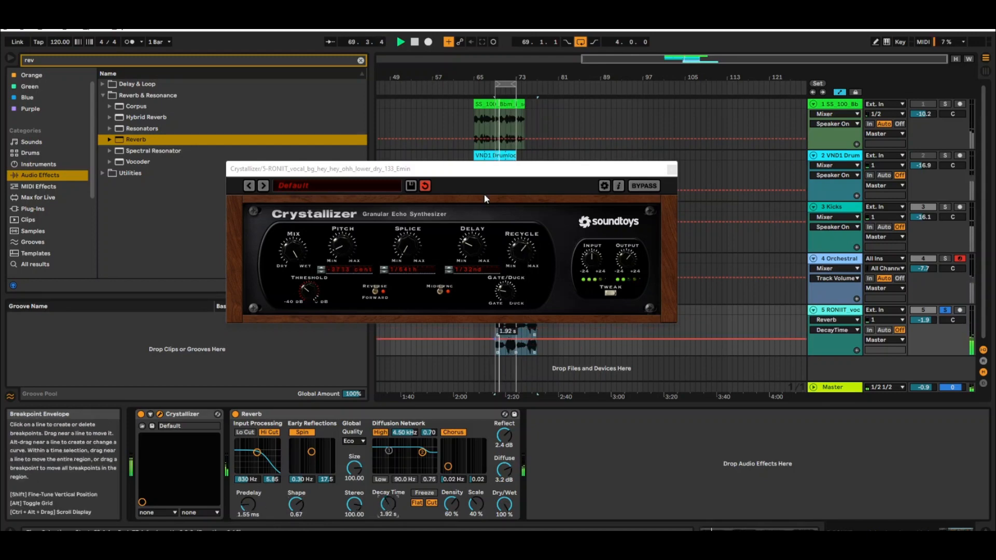
Step: Lower the vocal Crystallizer's Mix to about halfway, stop playback, and close the plugin window
left_click(467, 175)
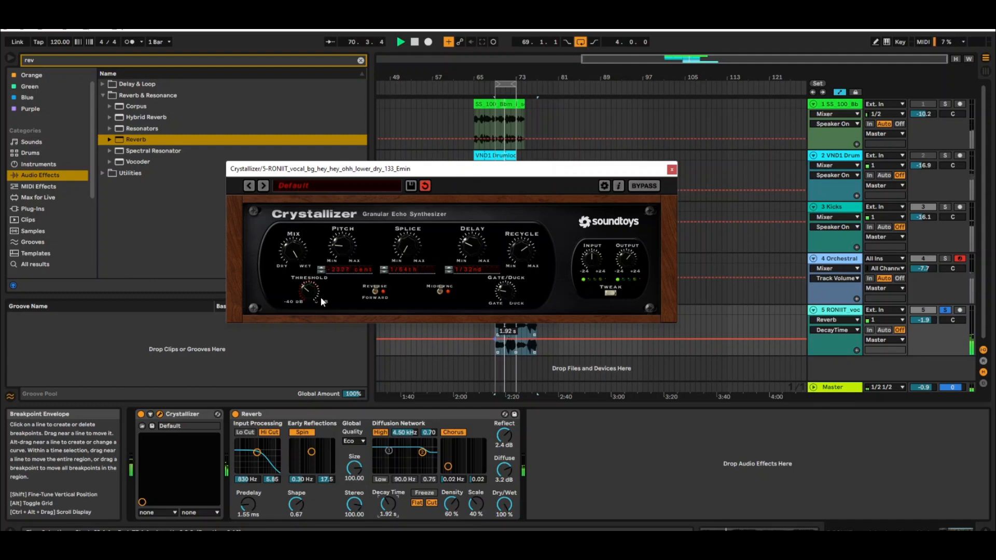
left_click(294, 248)
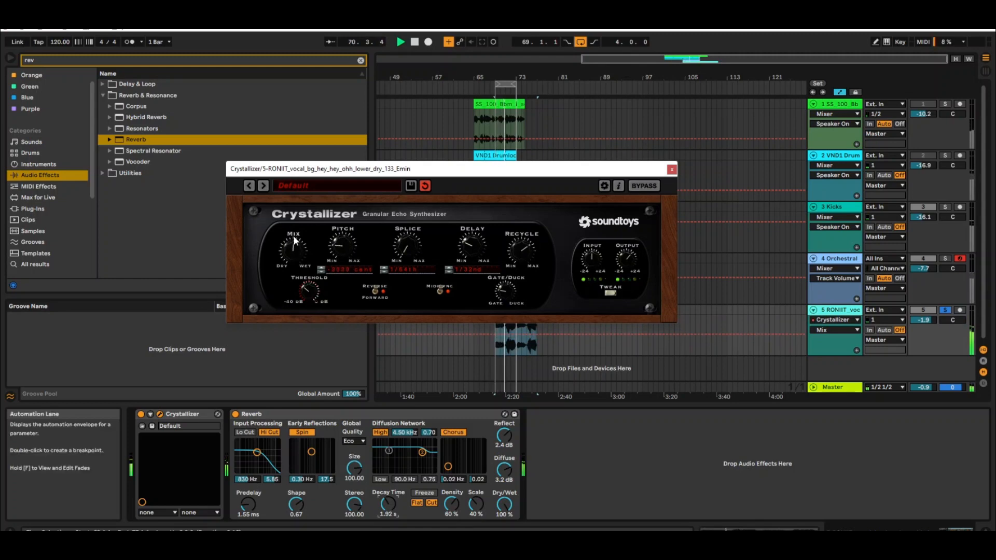
left_click(414, 43)
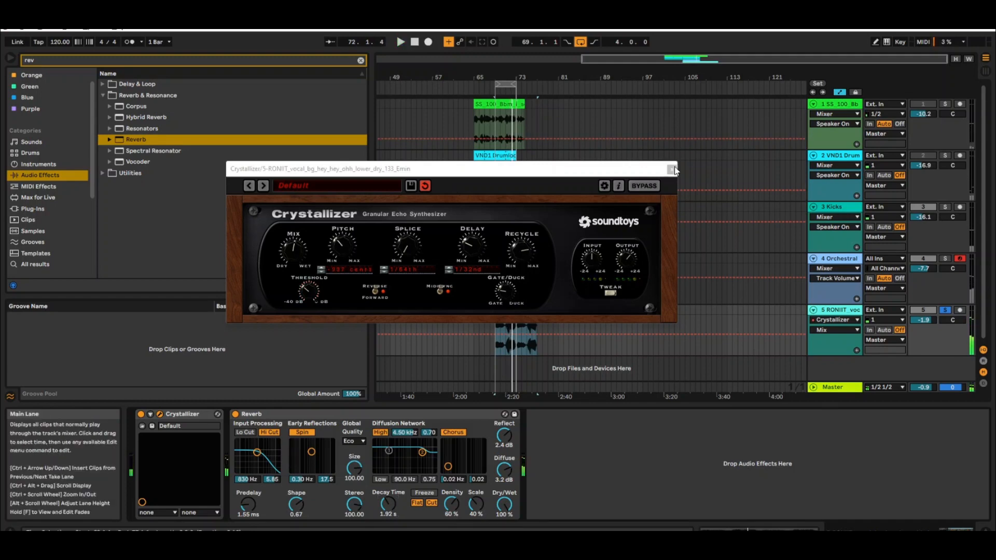
left_click(675, 169)
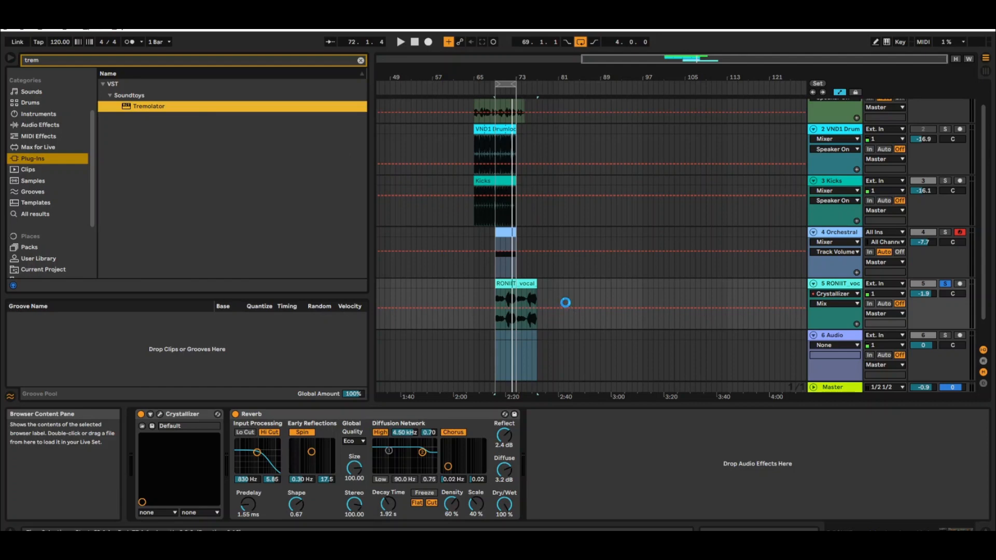
Step: Add Tremolator after the vocal track's Reverb and load the 1-16th Sine preset from Simple Rhythms
key("Return")
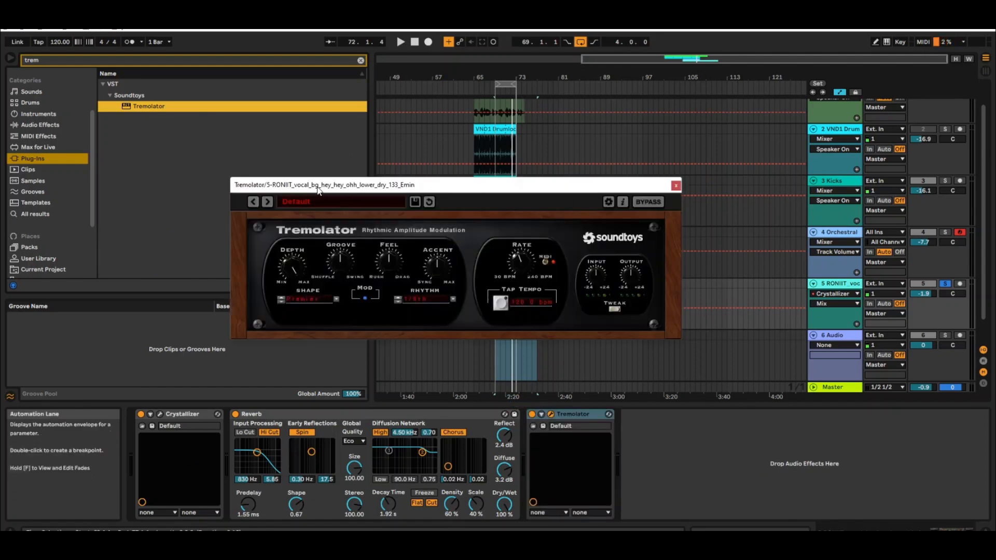
left_click_drag(319, 190, 325, 207)
left_click(329, 218)
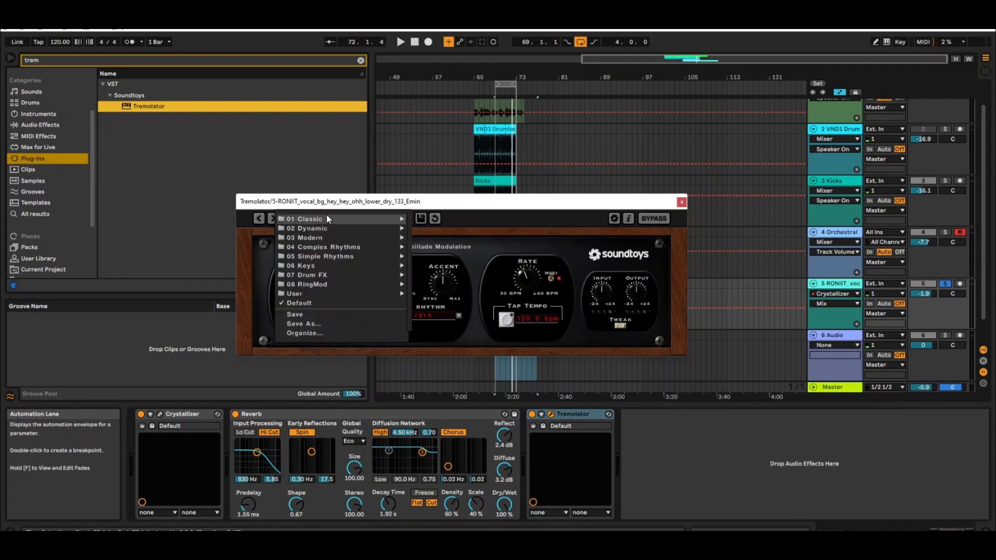
mouse_move(389, 257)
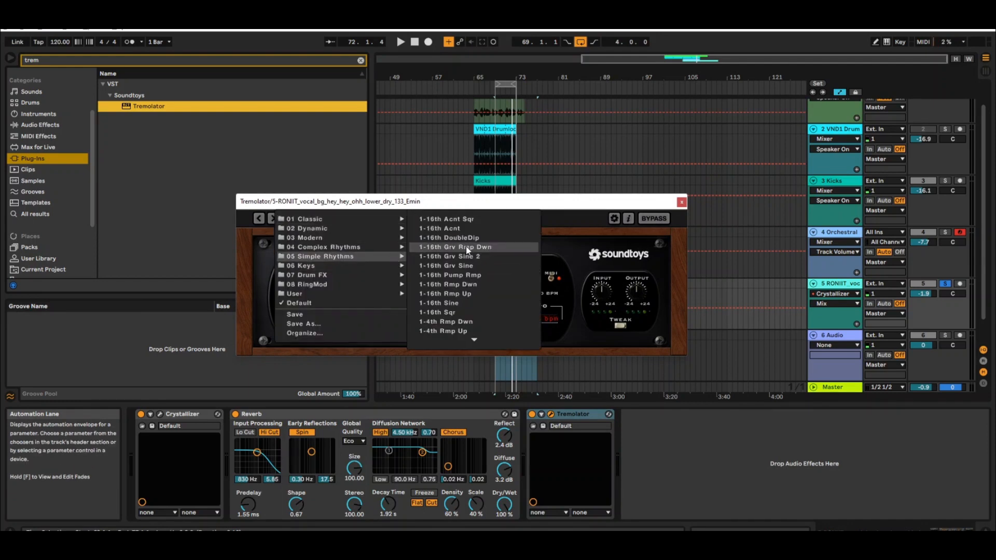
left_click(475, 304)
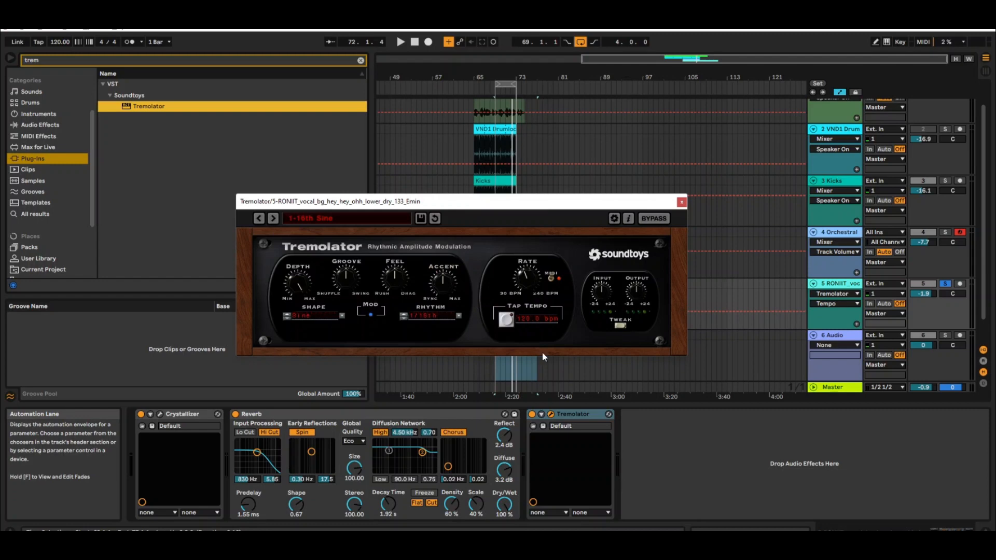
Step: During playback, expand Tremolator's Tweak section and silence four cells of the 1/16th rhythm pattern, closing the plugin window when done
left_click(401, 42)
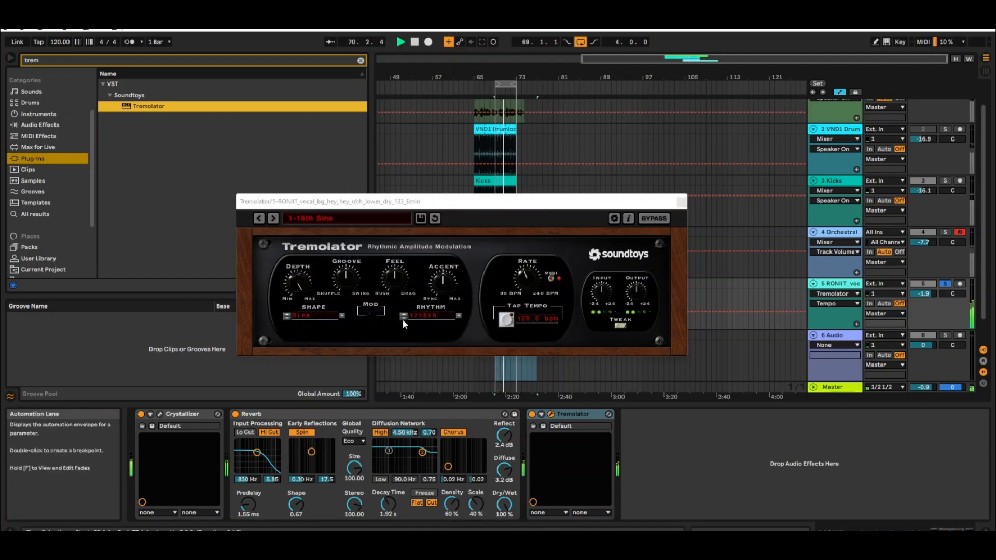
left_click(620, 326)
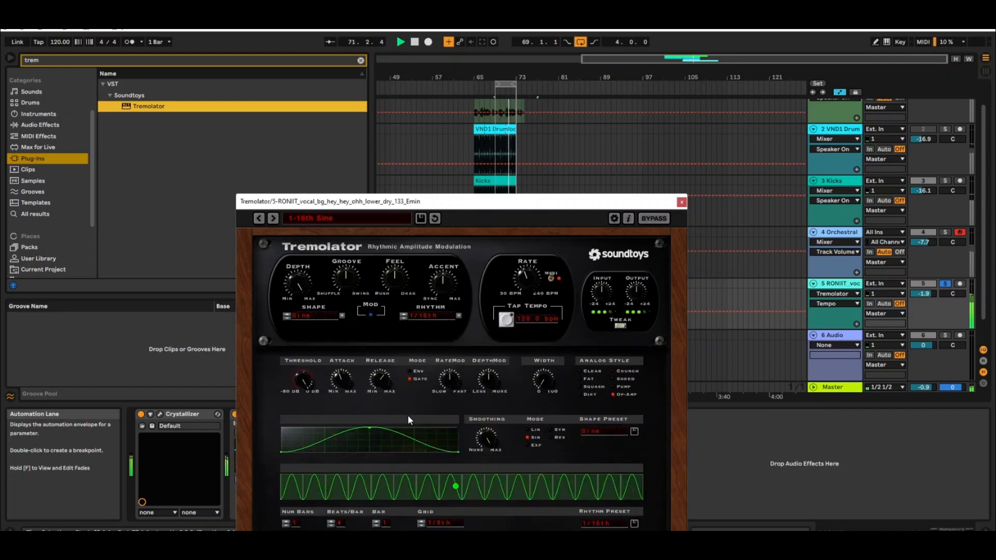
left_click(400, 488)
left_click(347, 488)
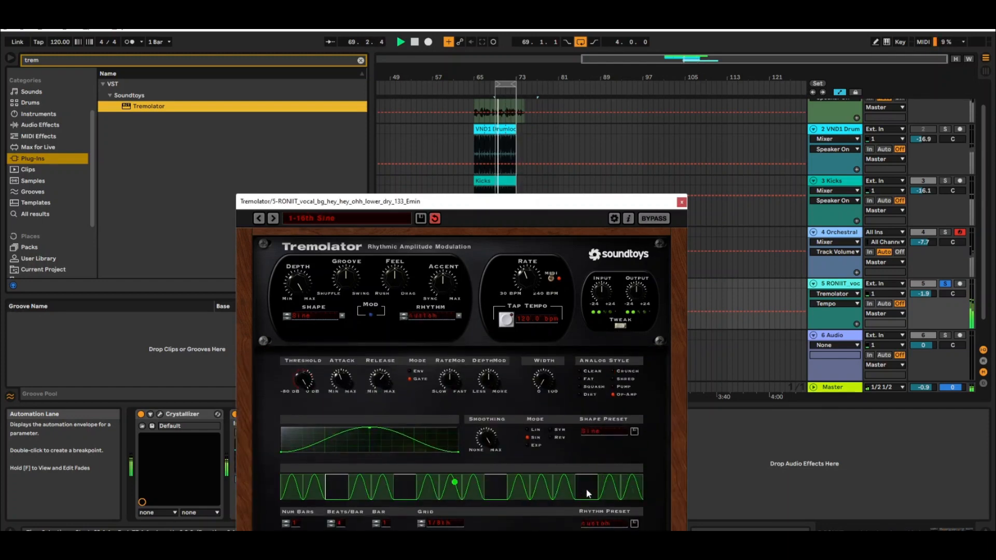
left_click(681, 202)
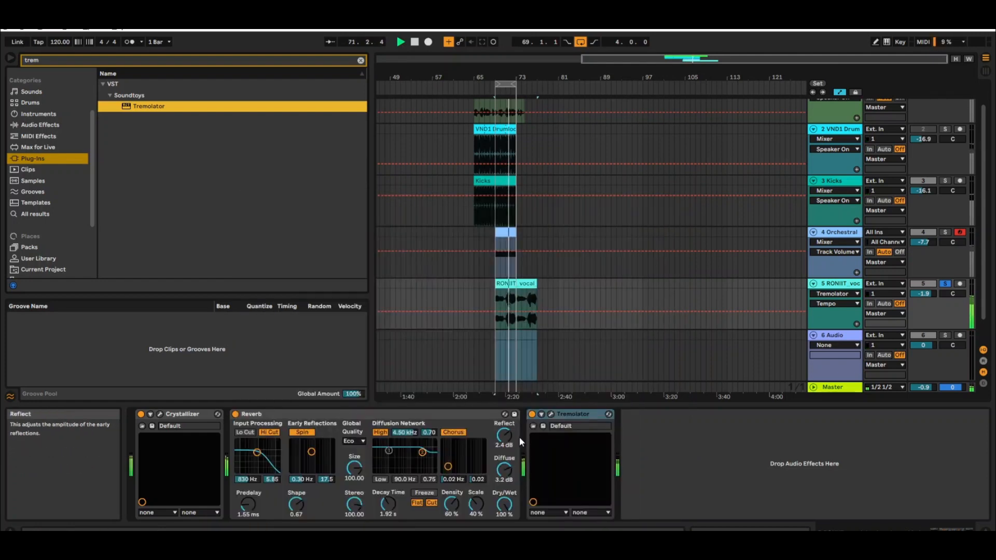
Step: Reorder the vocal track's effects by moving Reverb behind Tremolator, Crystallizer to the end, and Tremolator between Reverb and Crystallizer
left_click(428, 418)
left_click_drag(428, 417, 646, 423)
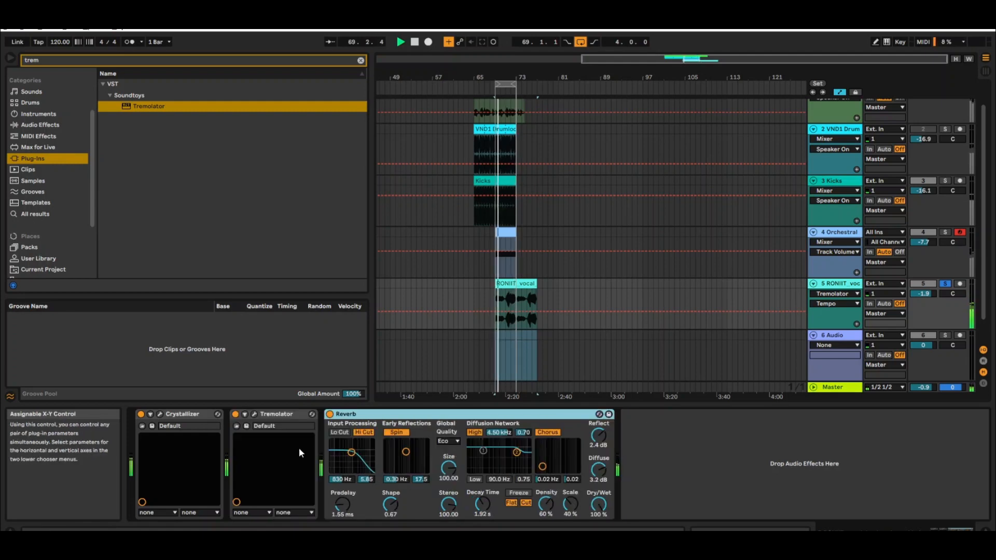
left_click(210, 415)
left_click_drag(211, 418, 635, 435)
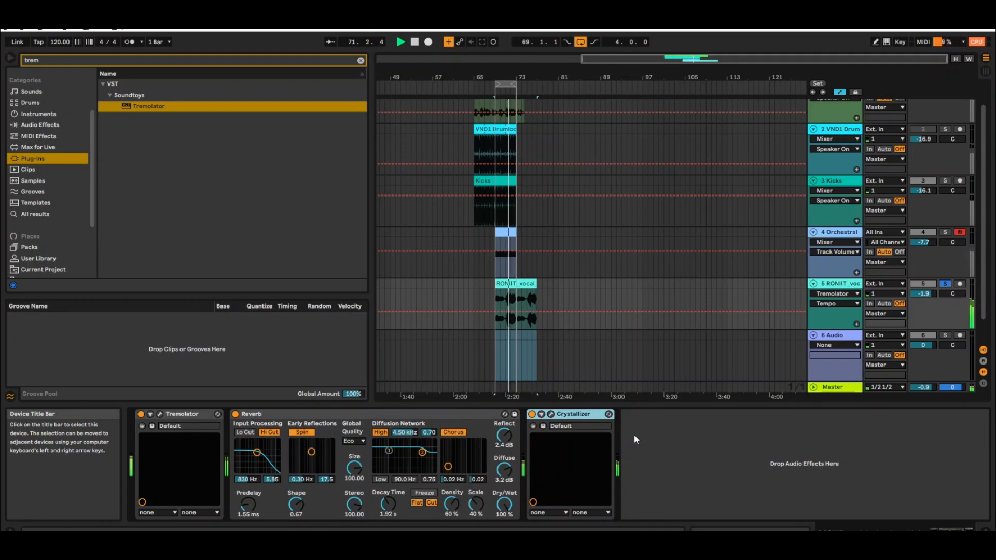
left_click_drag(180, 413, 517, 453)
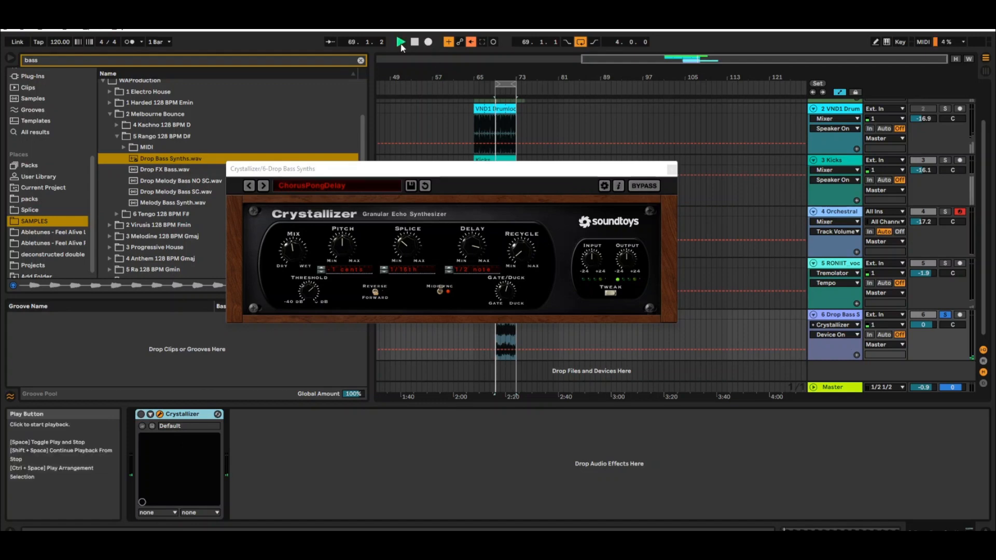
Step: Turn on the Drop Bass Synths track's Crystallizer and audition the ChorusSlap and Detuning Delay presets from Guitar & Keys
left_click(141, 415)
left_click(337, 185)
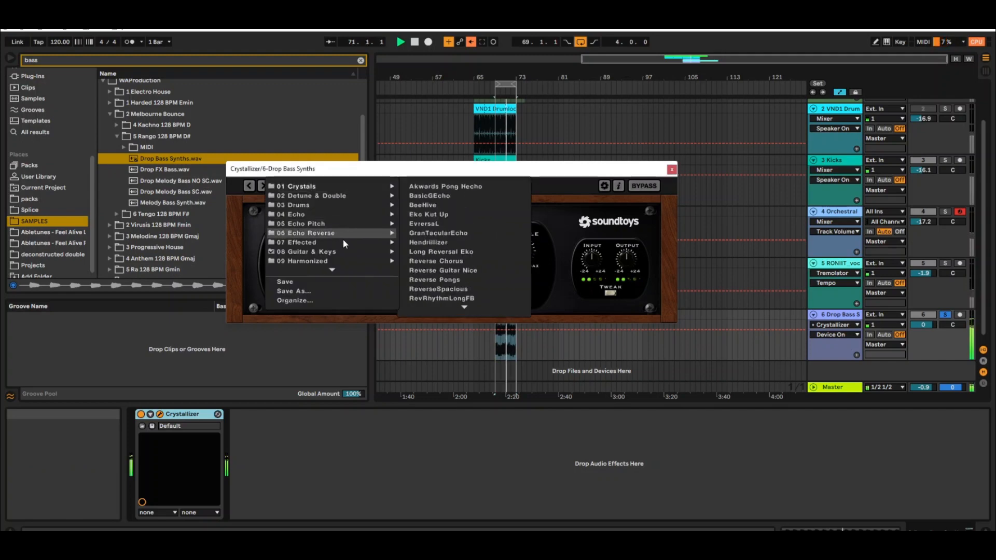
mouse_move(350, 251)
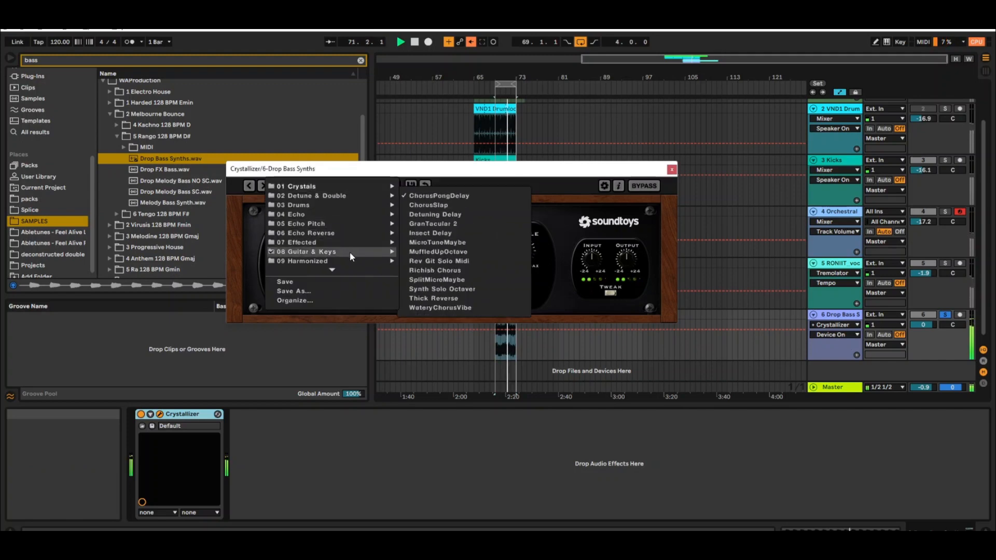
left_click(435, 206)
left_click(263, 185)
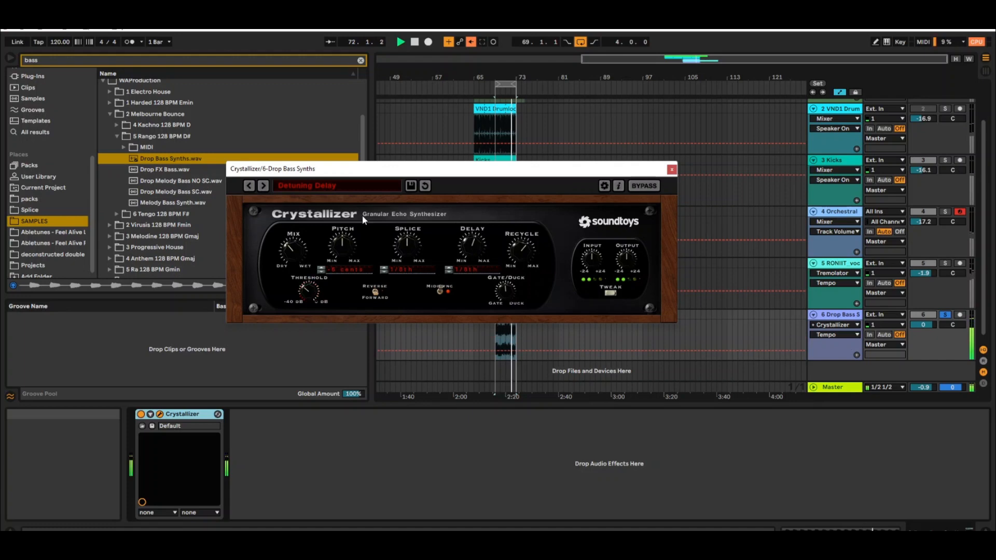
Step: Solo the Kicks track alongside the bass and step through the following Crystallizer presets from GranTacular 2 on to Thick Reverse
left_click(946, 161)
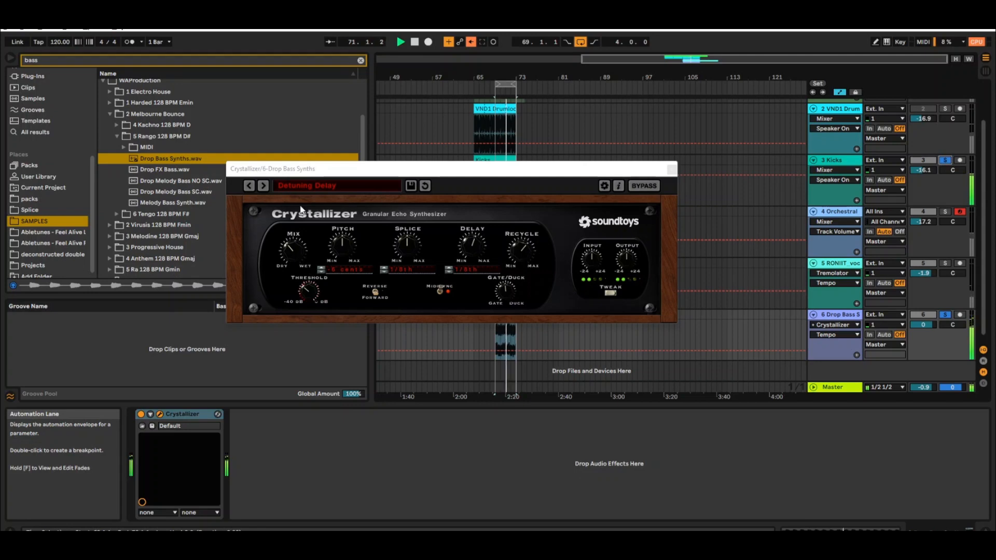
left_click(264, 186)
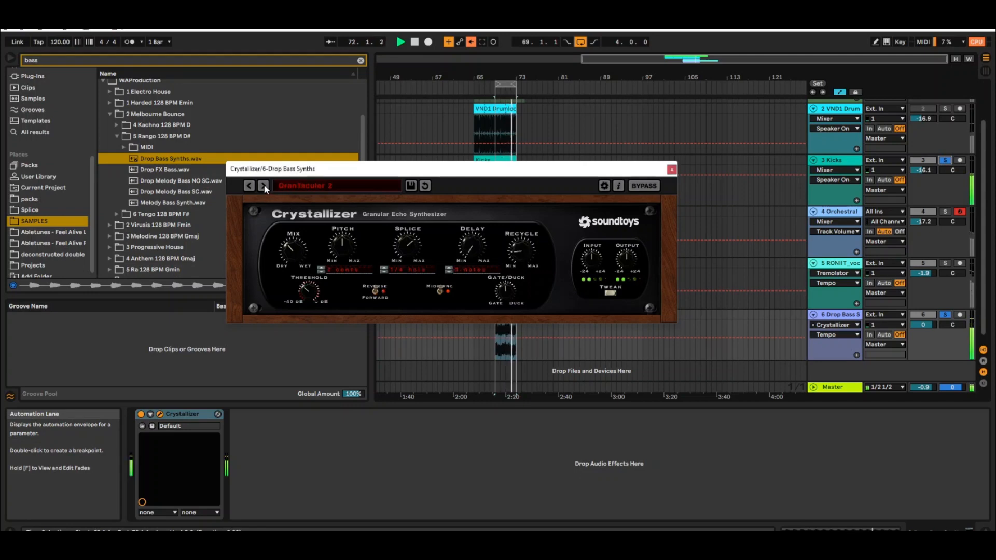
left_click(264, 186)
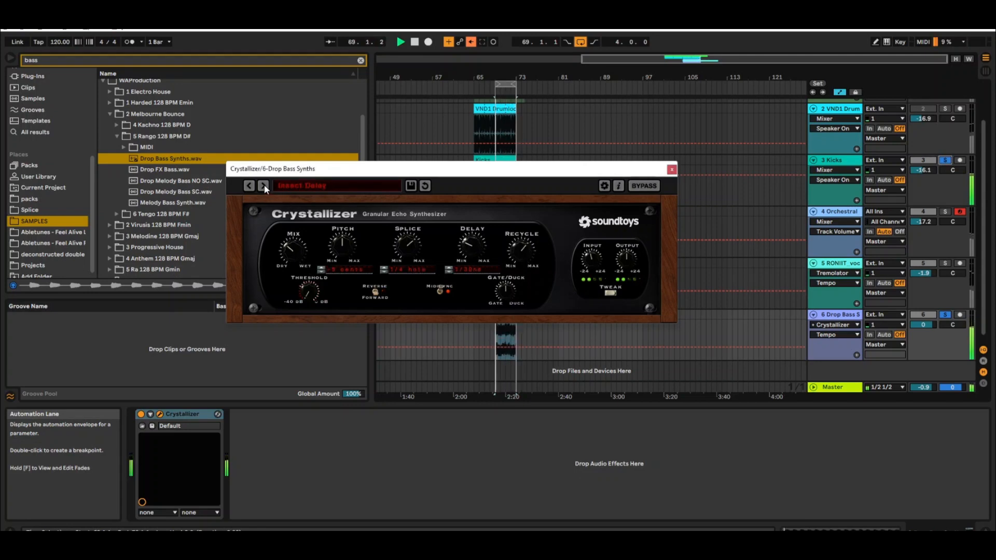
left_click(264, 186)
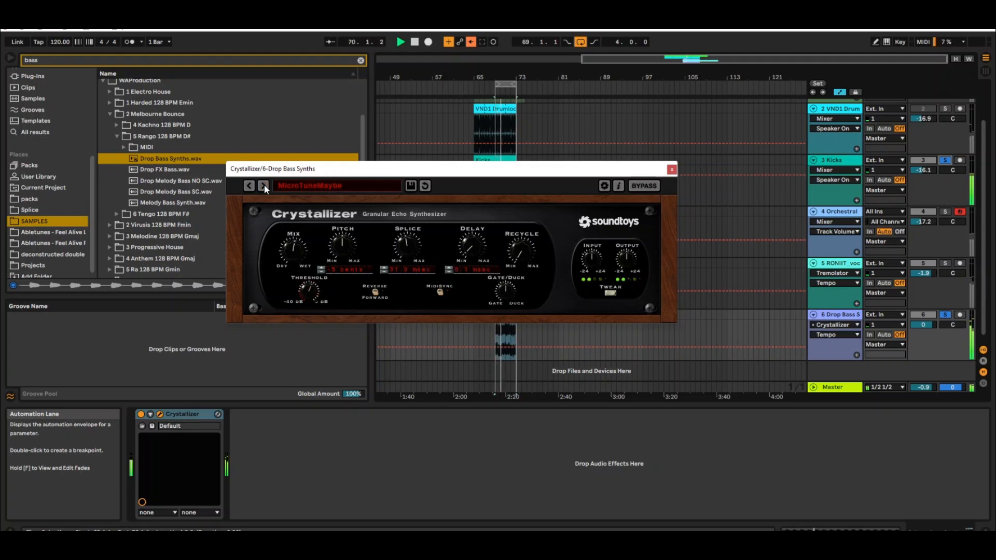
left_click(264, 187)
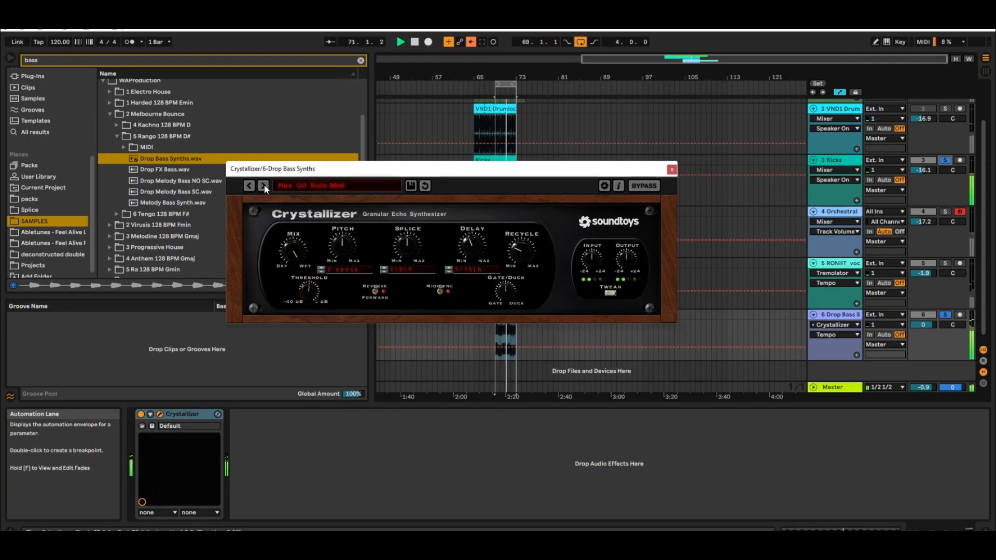
left_click(264, 186)
left_click(264, 187)
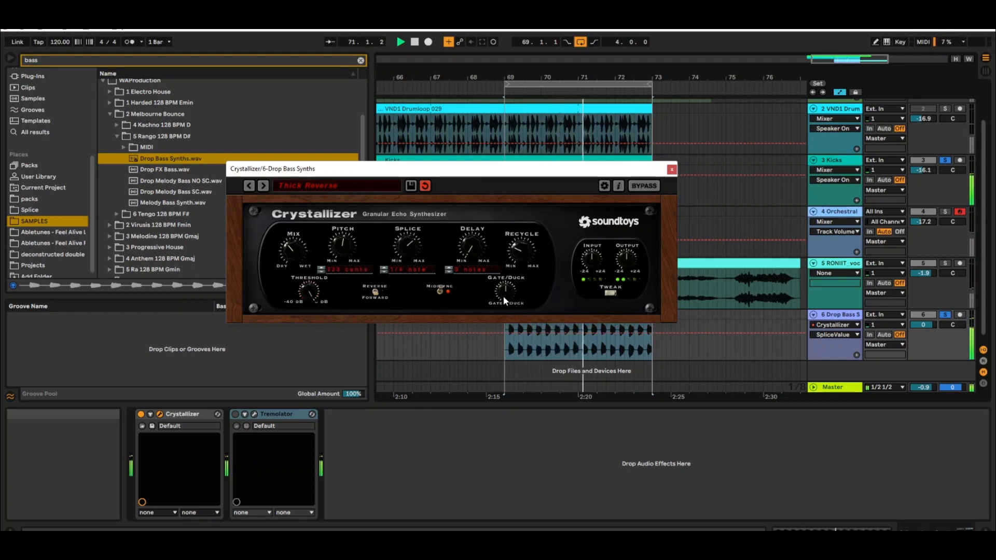
Step: Expand Crystallizer's Tweak section, adjust HighCut, LowCut and Mix, and lower Smoothing to about 1412 msec on the bass
left_click(613, 293)
left_click(526, 350)
left_click(493, 351)
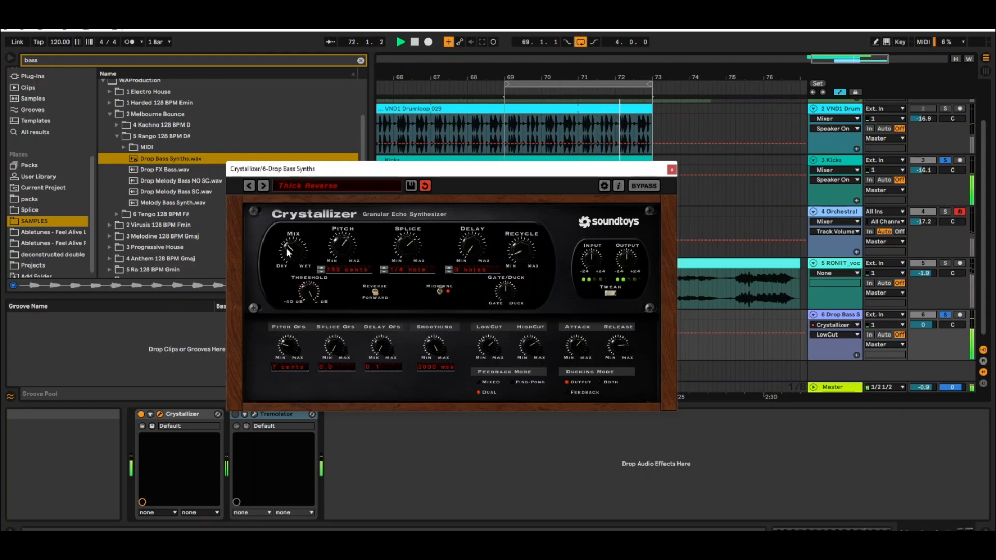
left_click_drag(287, 248, 313, 240)
left_click_drag(438, 344, 435, 373)
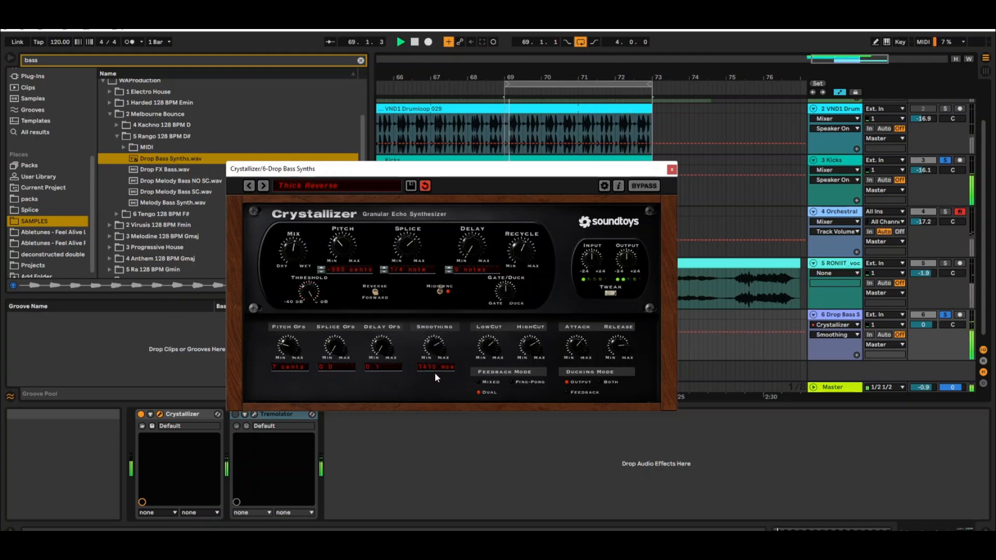
left_click_drag(294, 244, 288, 227)
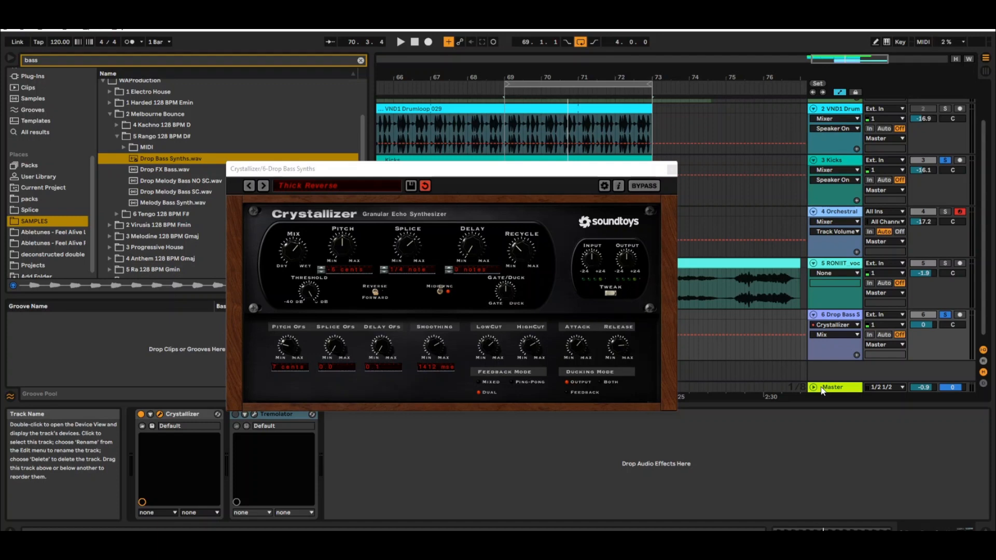
Step: Play the loop, raise the bass Crystallizer's Delay to 1/1 note and its Pitch toward the upper range, and stop playback
key("space")
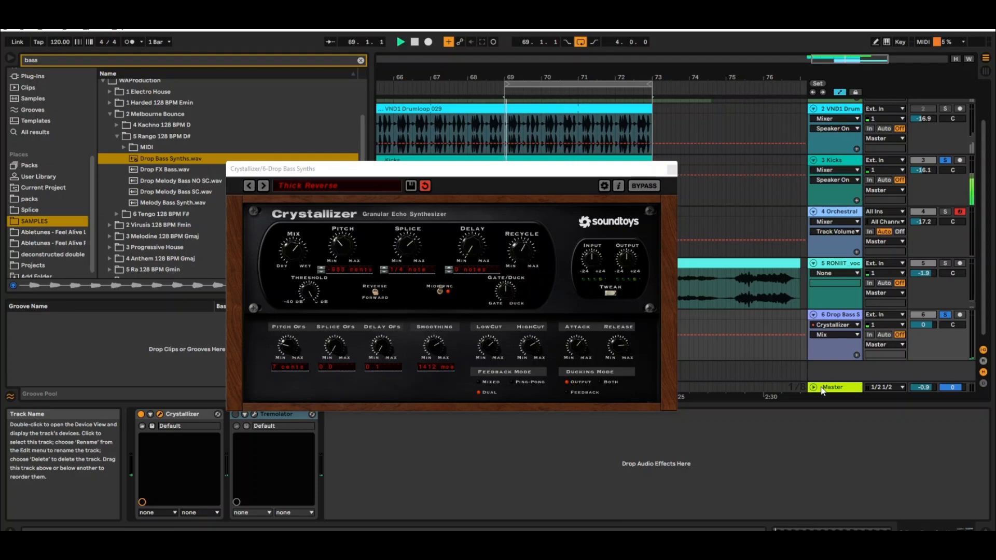
left_click(578, 354)
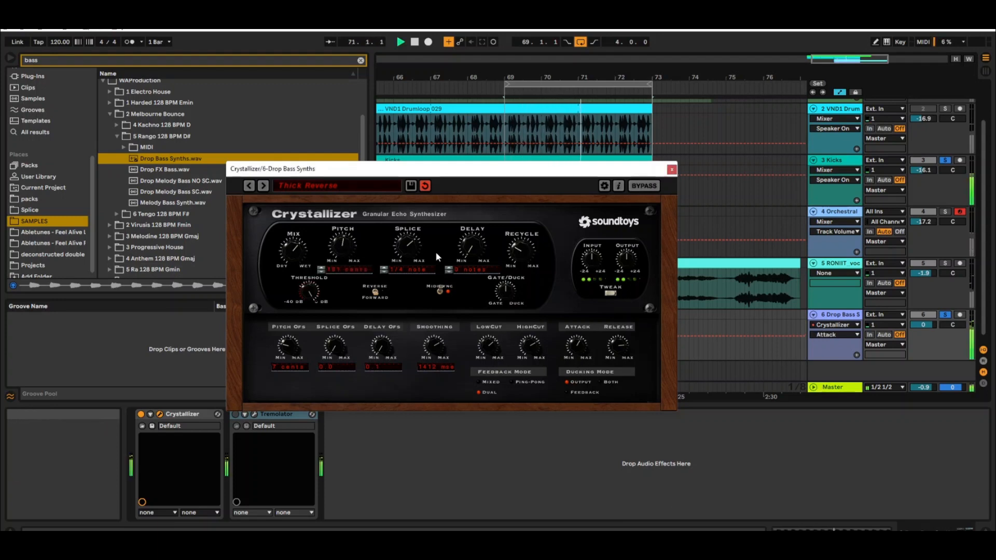
left_click_drag(470, 245, 471, 187)
left_click_drag(341, 247, 404, 50)
left_click(420, 39)
left_click(420, 40)
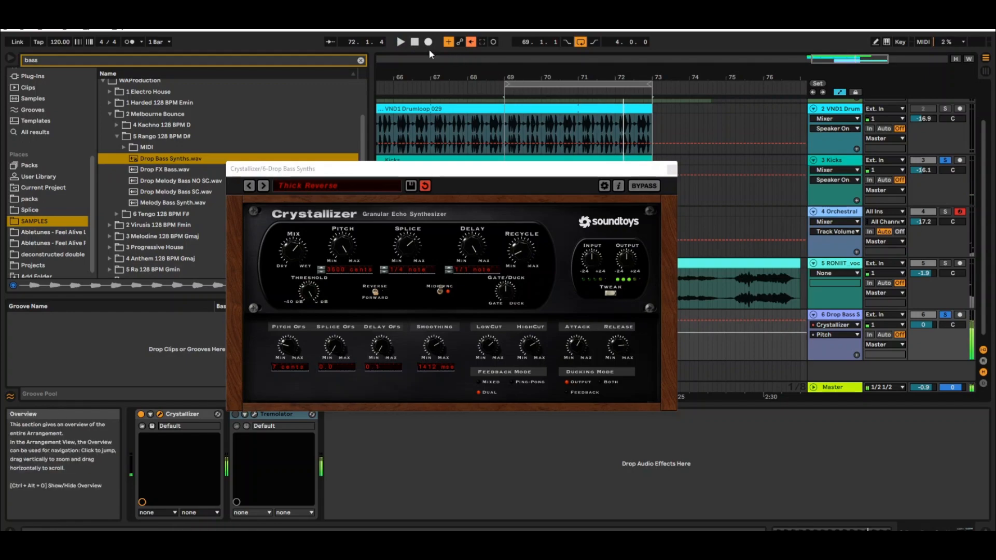